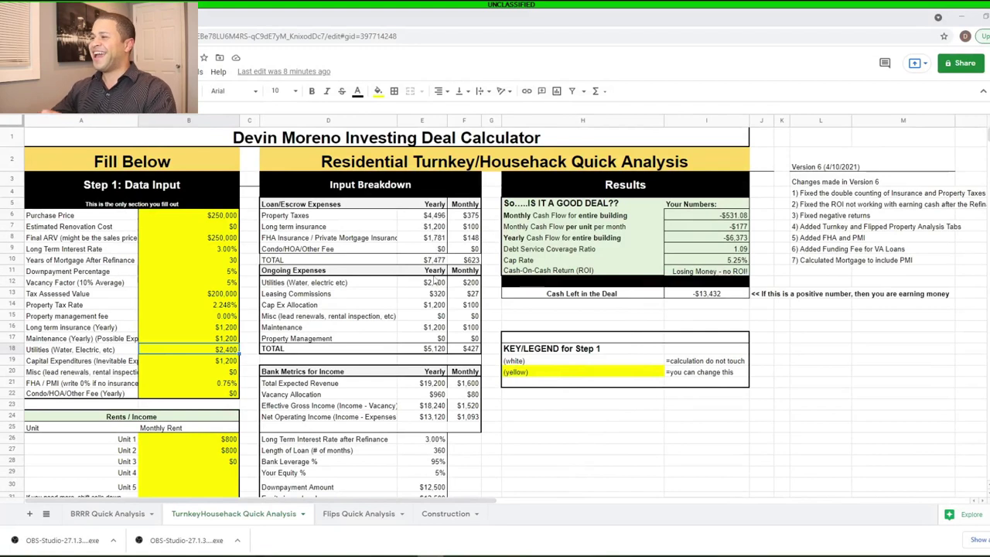
Examine the yellow Step 1 input cells and the version notes on the TurnkeyHousehack Quick Analysis sheet
left_click_drag(152, 170, 168, 499)
left_click(206, 240)
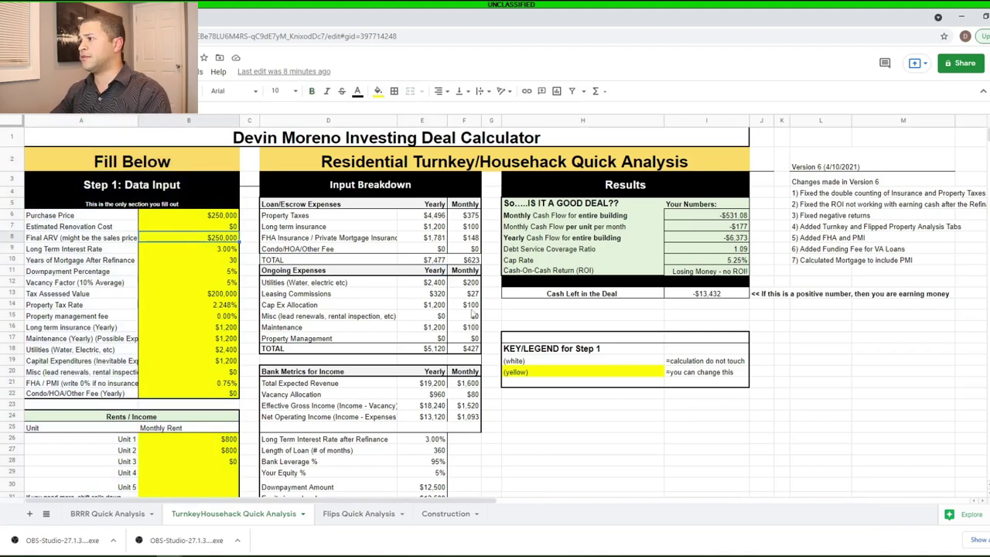
left_click(812, 167)
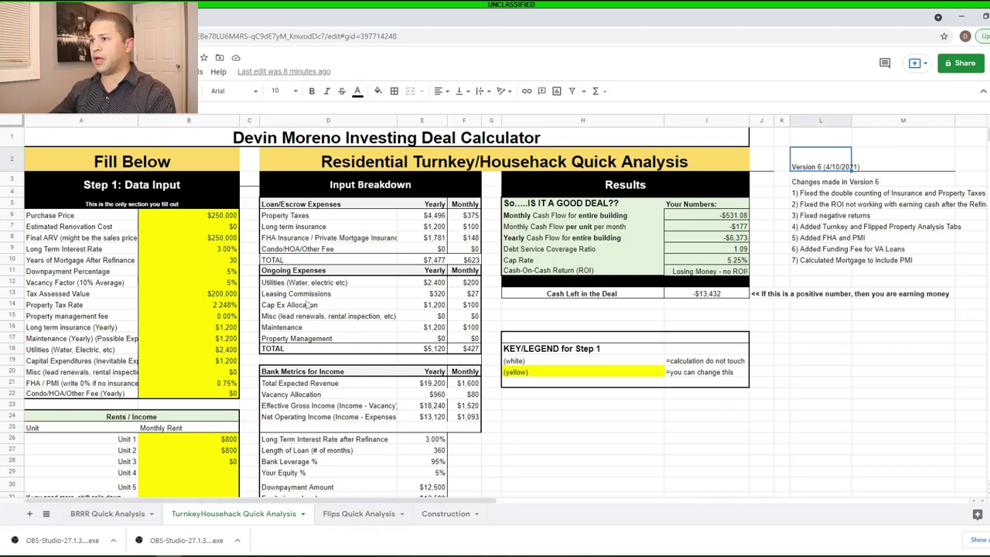
left_click(211, 316)
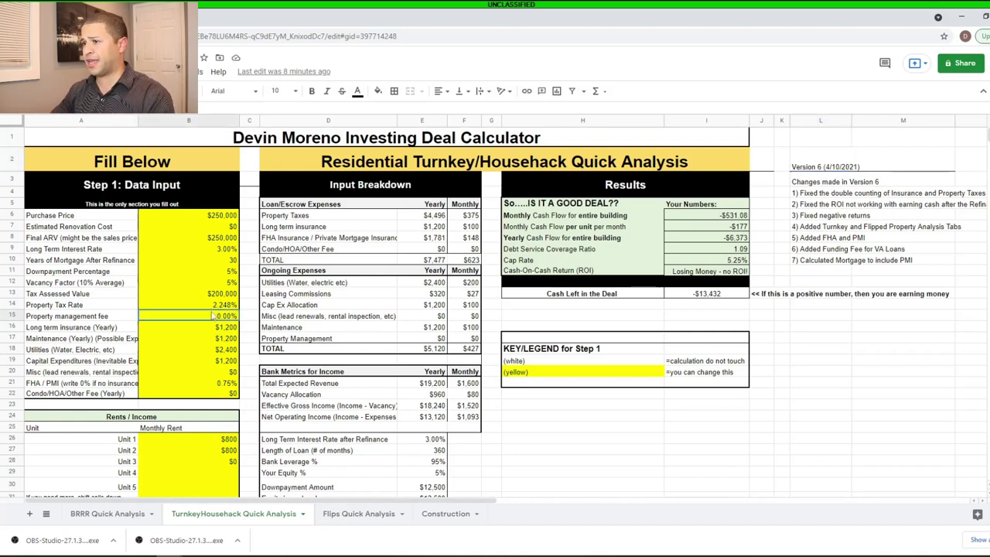
left_click(210, 261)
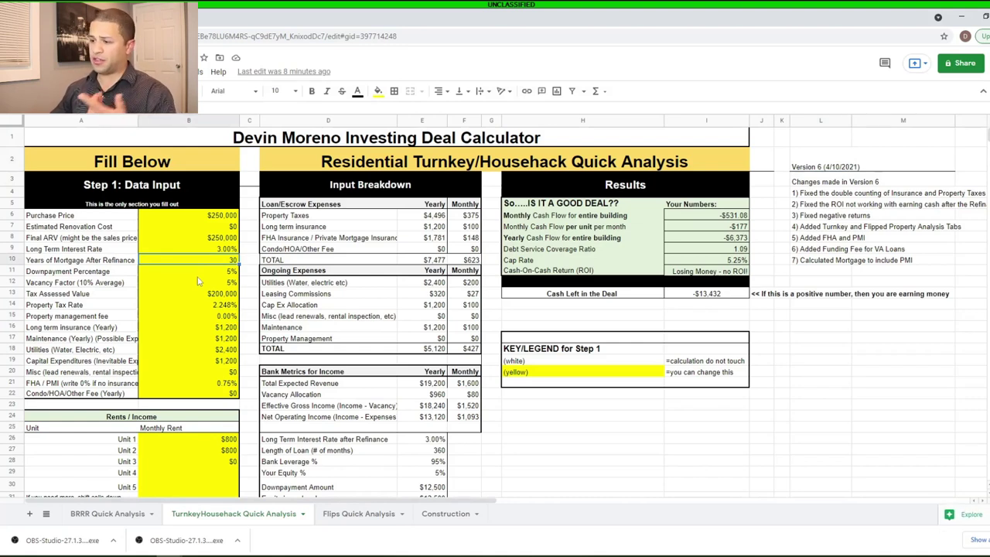
left_click(185, 238)
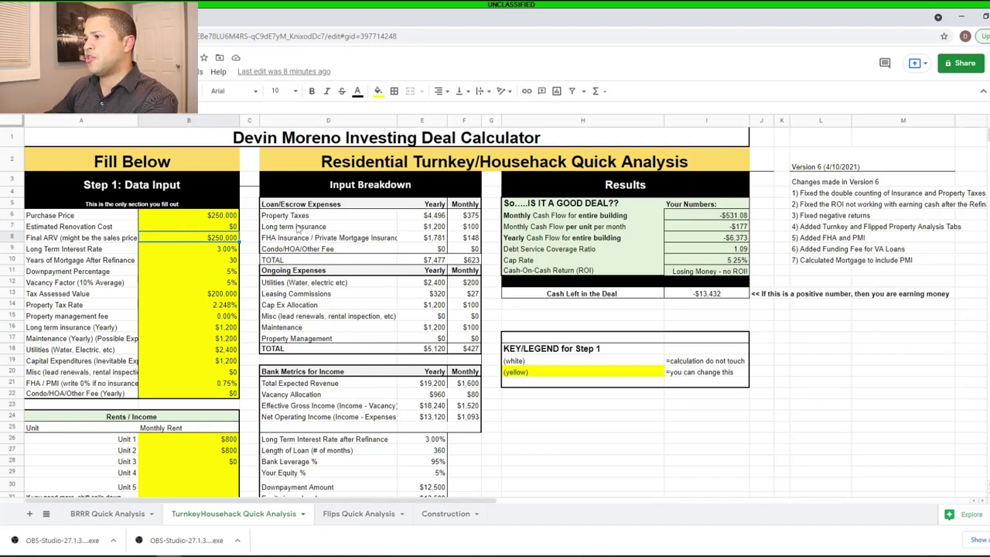
left_click(224, 219)
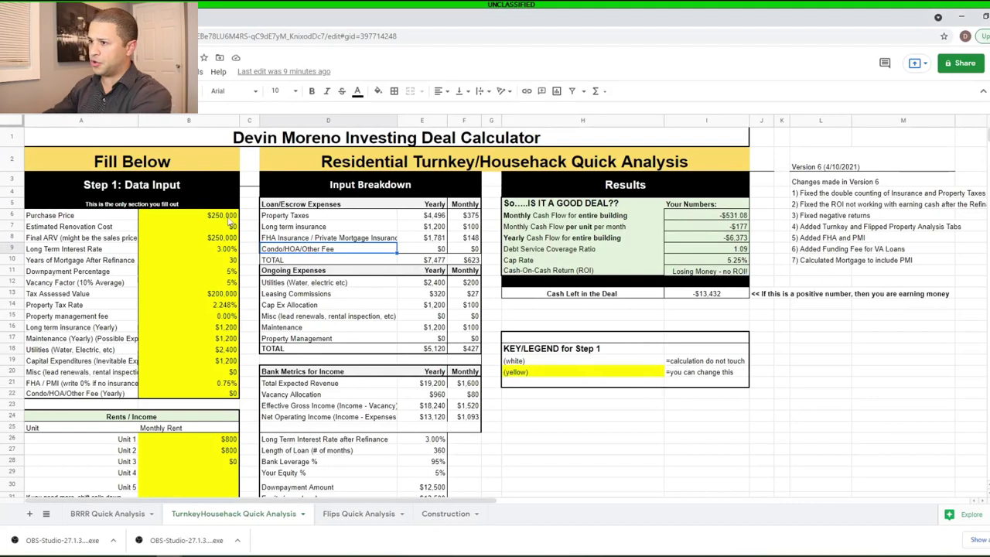
left_click(231, 216)
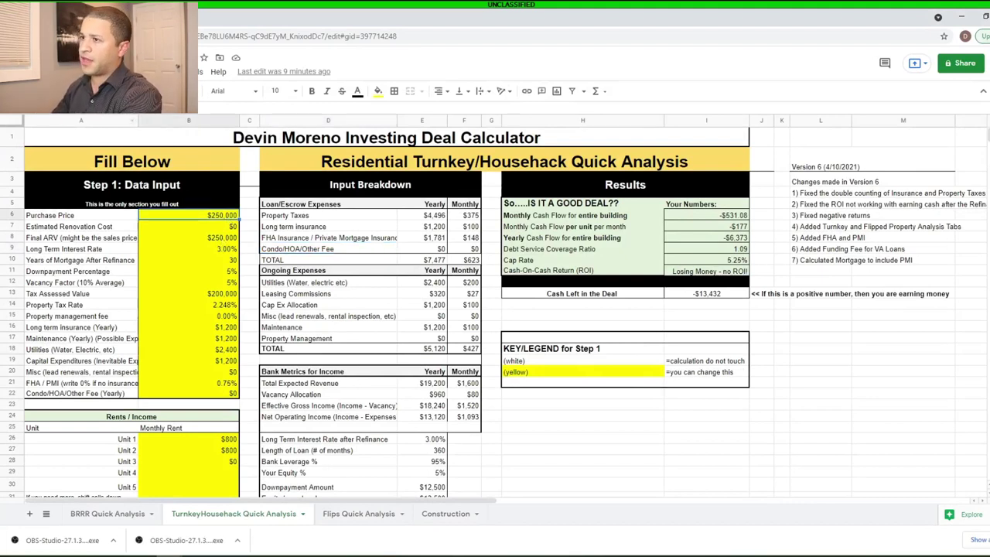
Set the spreadsheet's zoom level to 150%
left_click(85, 71)
mouse_move(245, 179)
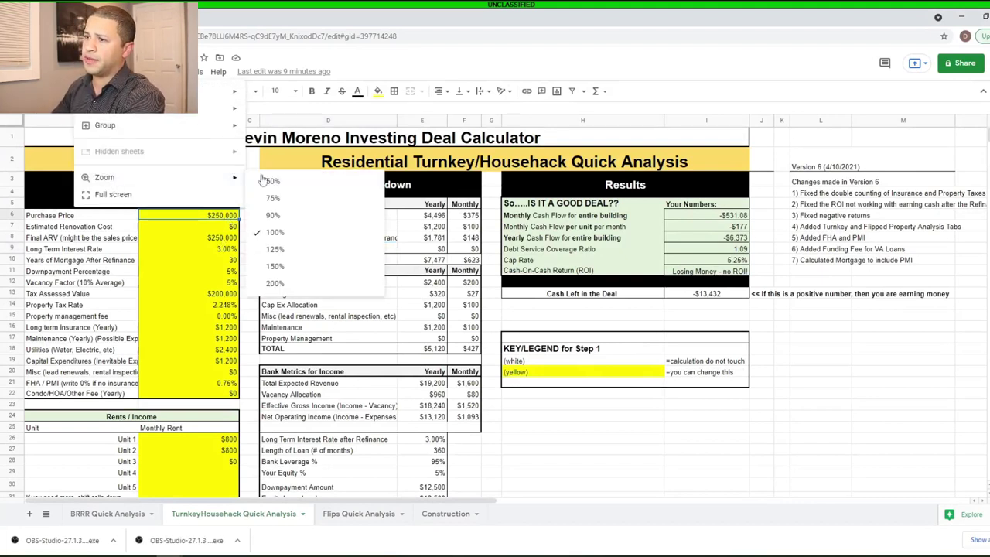
left_click(280, 265)
scroll(356, 286, "down", 1)
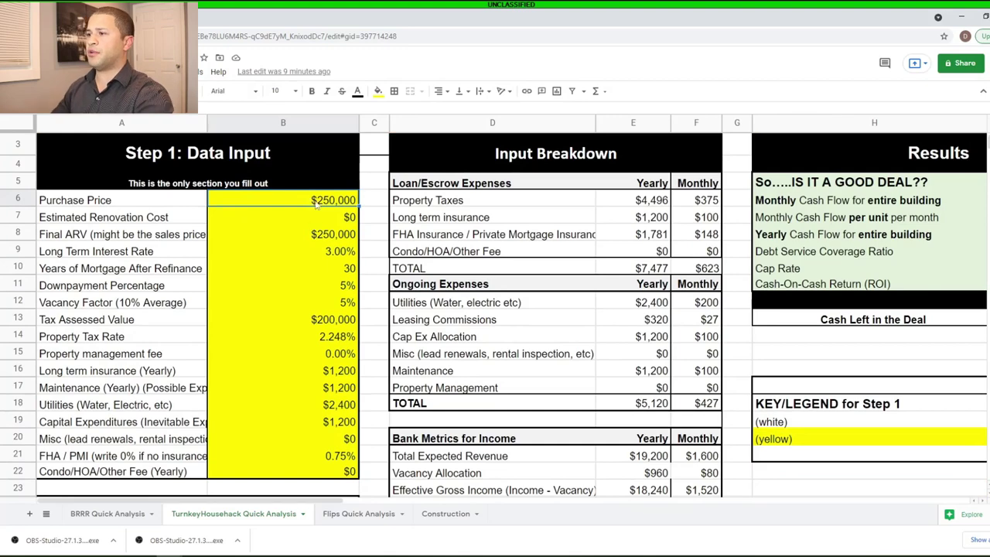
Examine the purchase price, tax assessed value, final ARV, interest rate, mortgage years, downpayment and vacancy factor inputs in Step 1
left_click_drag(105, 207, 338, 205)
scroll(290, 267, "down", 1)
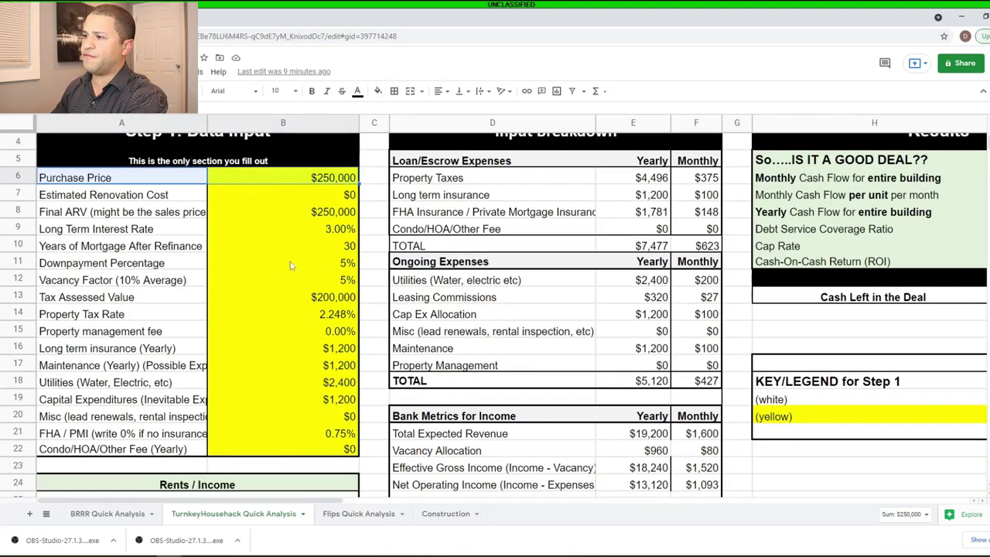
scroll(284, 247, "down", 2)
scroll(282, 262, "up", 1)
left_click(221, 270)
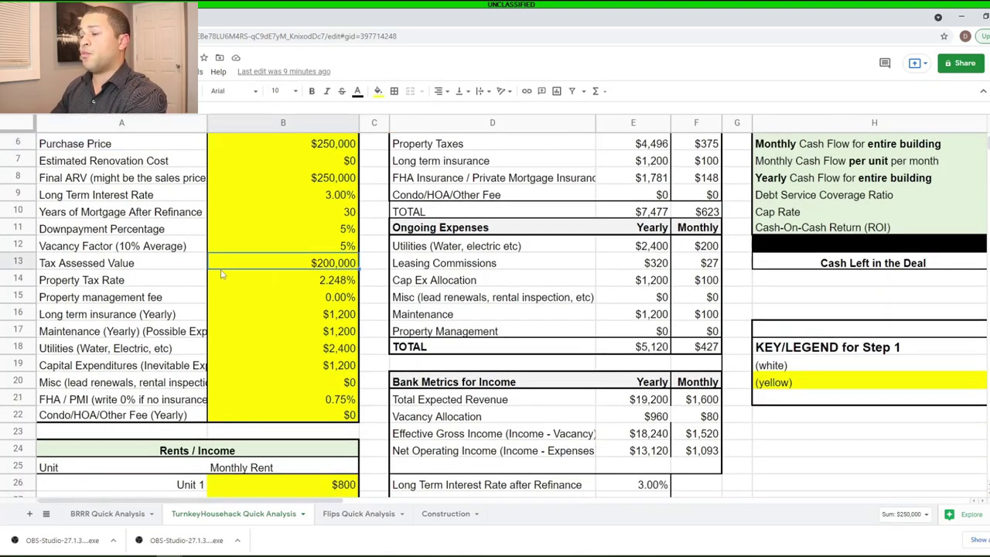
left_click(160, 263)
left_click(270, 264)
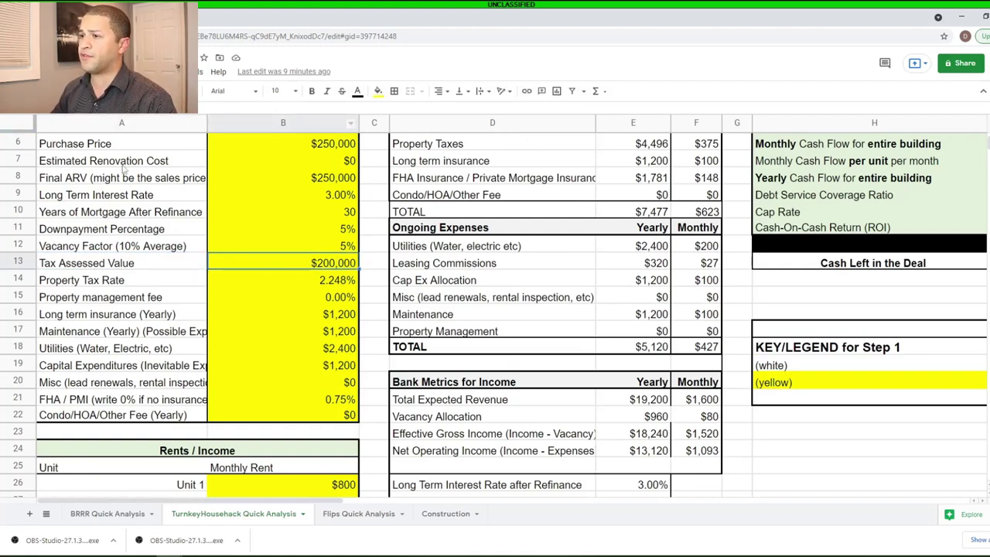
left_click(288, 181)
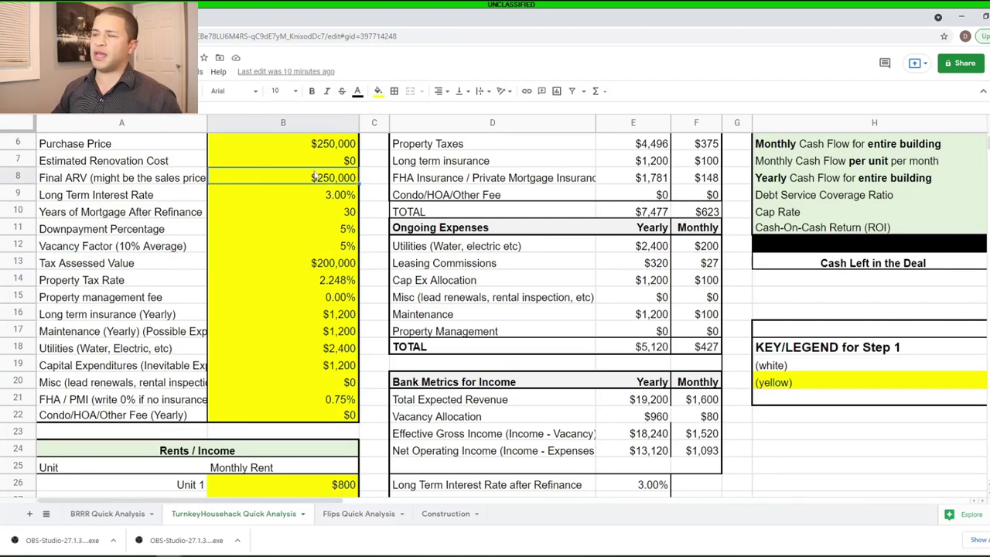
left_click(332, 235)
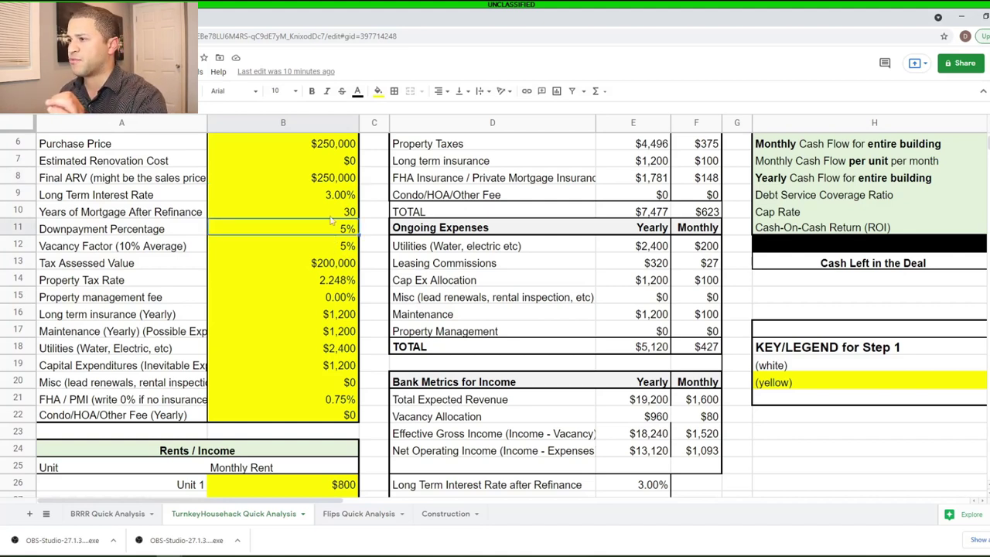
left_click(331, 215)
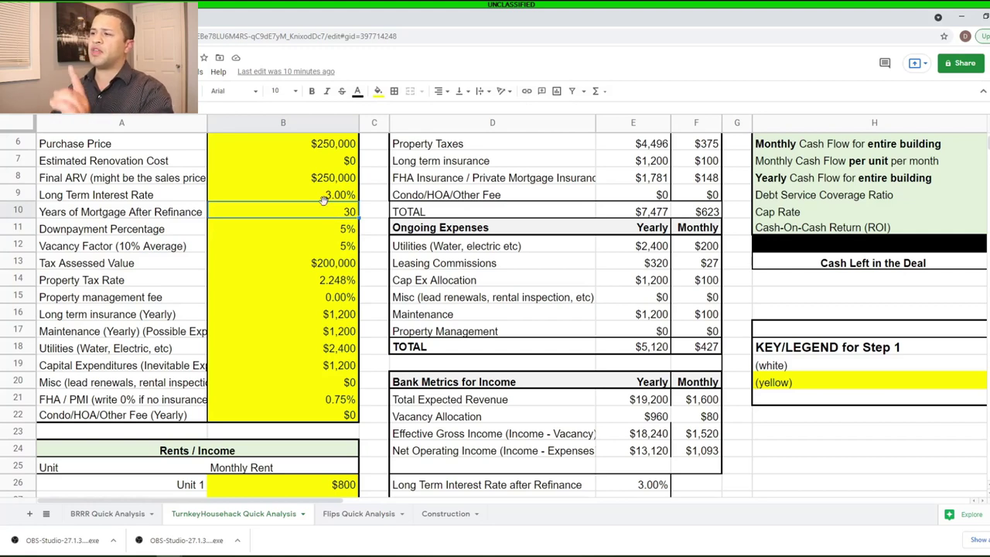
left_click(325, 200)
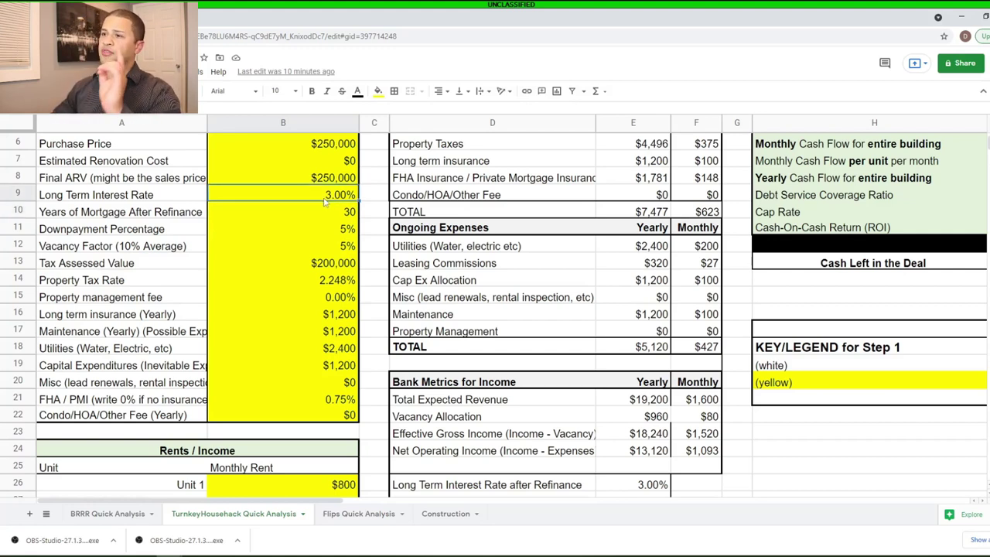
left_click(324, 250)
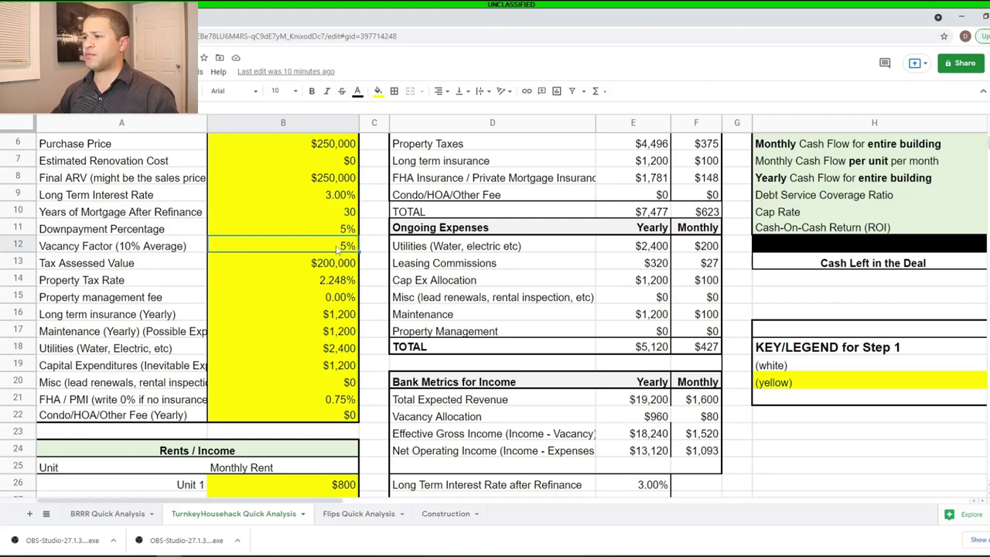
Examine the property tax rate, management fee, insurance, maintenance, utilities, capital expenditures, FHA/PMI and condo/HOA fee inputs
left_click(334, 269)
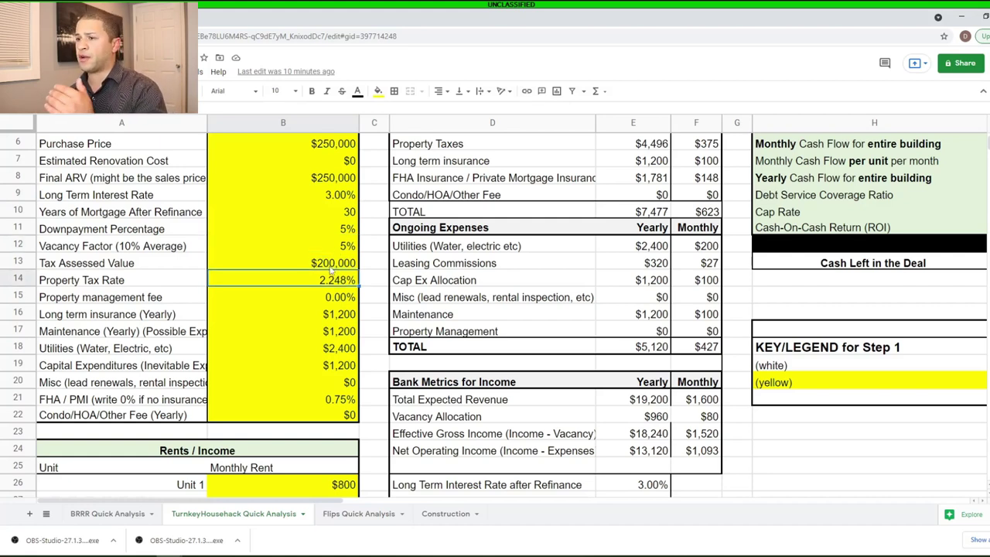
left_click(335, 286)
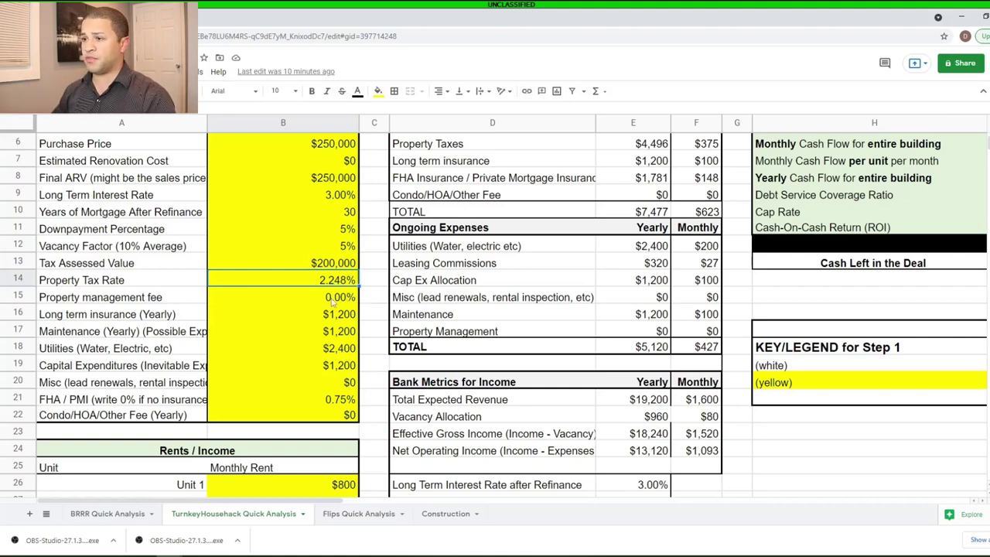
left_click(327, 303)
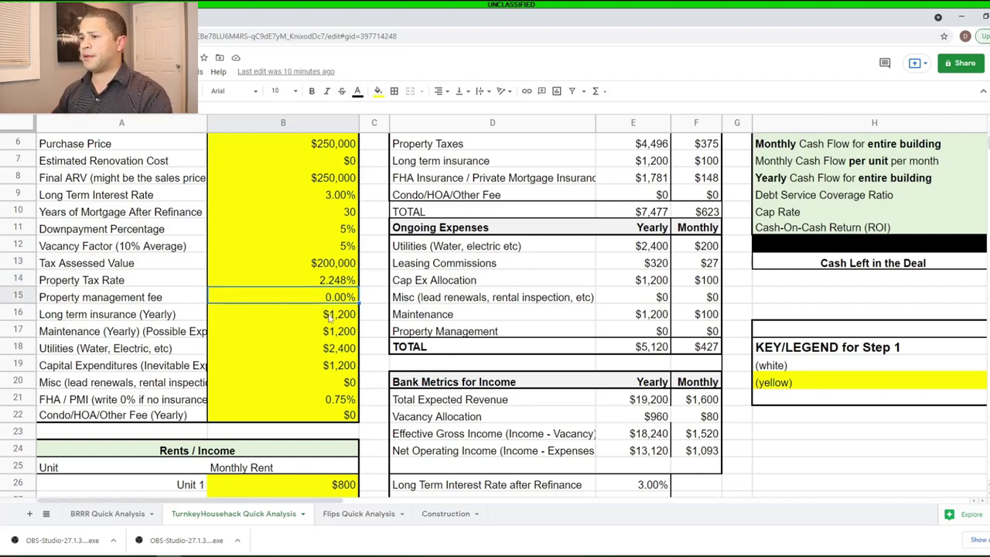
left_click(330, 316)
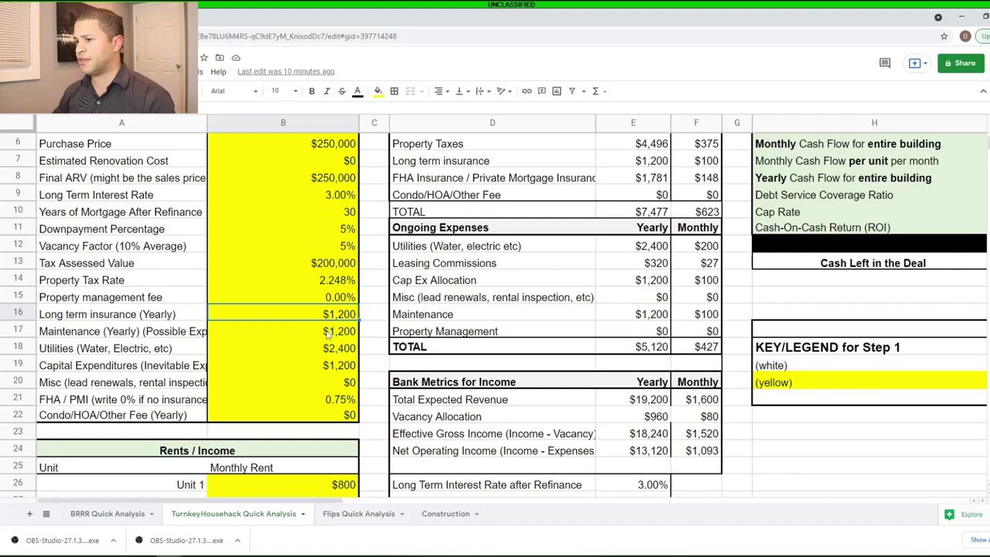
left_click(328, 332)
left_click(326, 348)
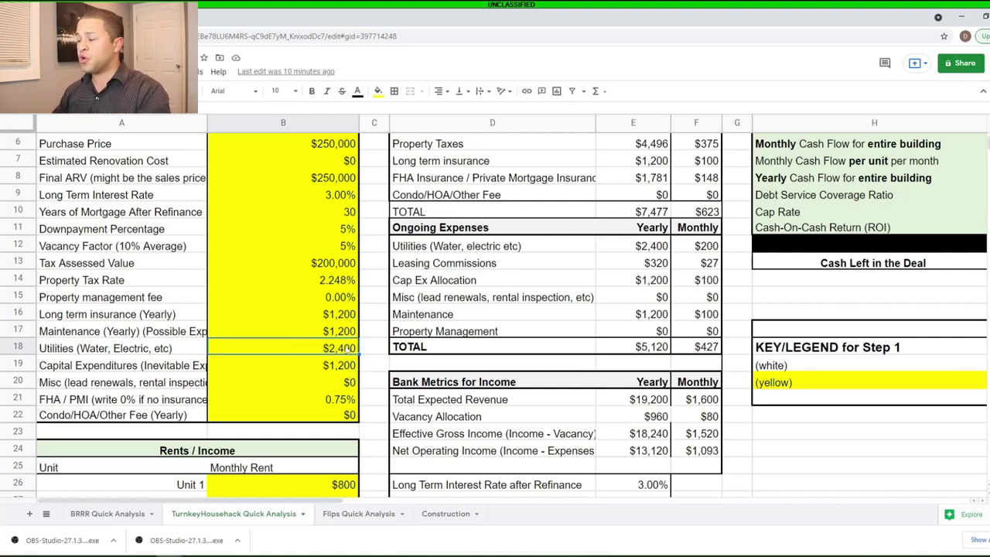
left_click(338, 370)
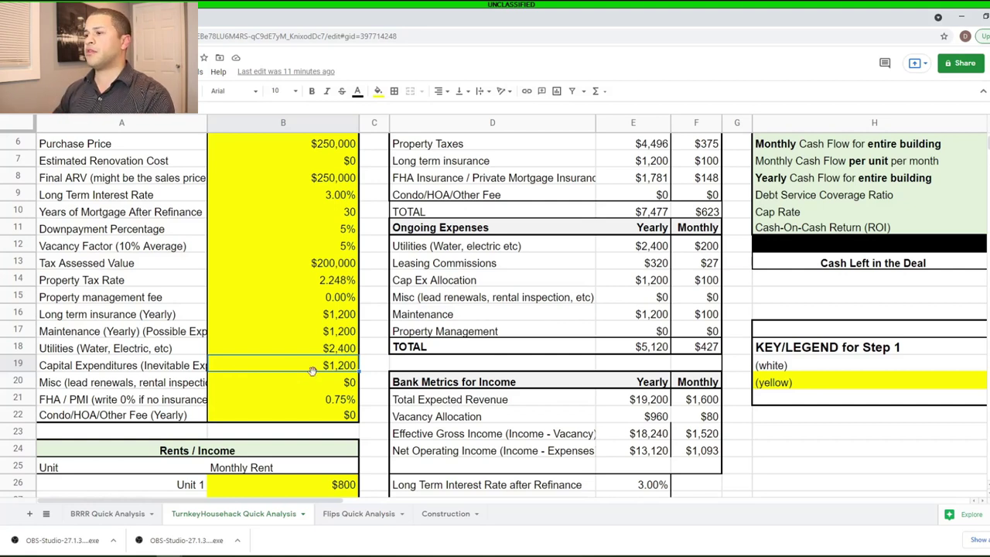
left_click(313, 402)
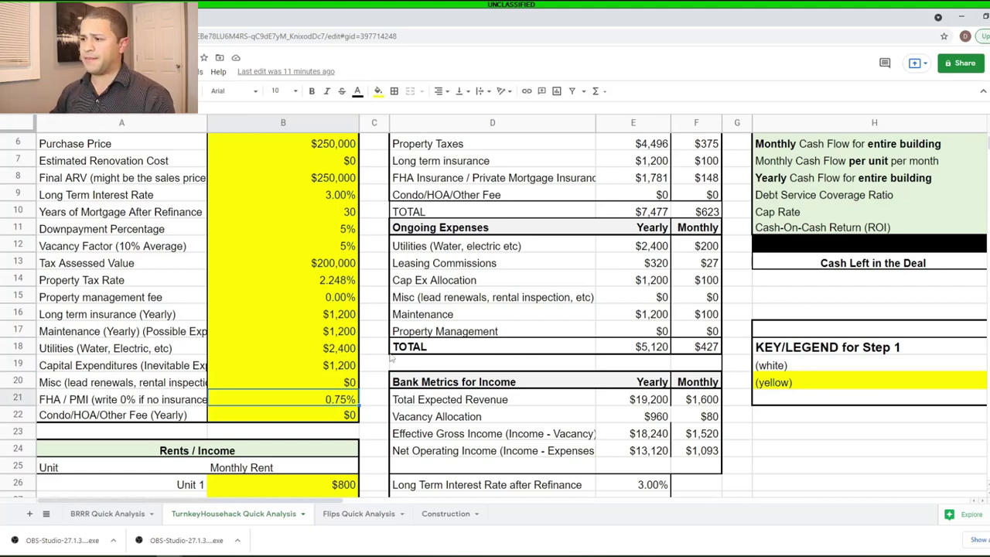
scroll(348, 357, "down", 2)
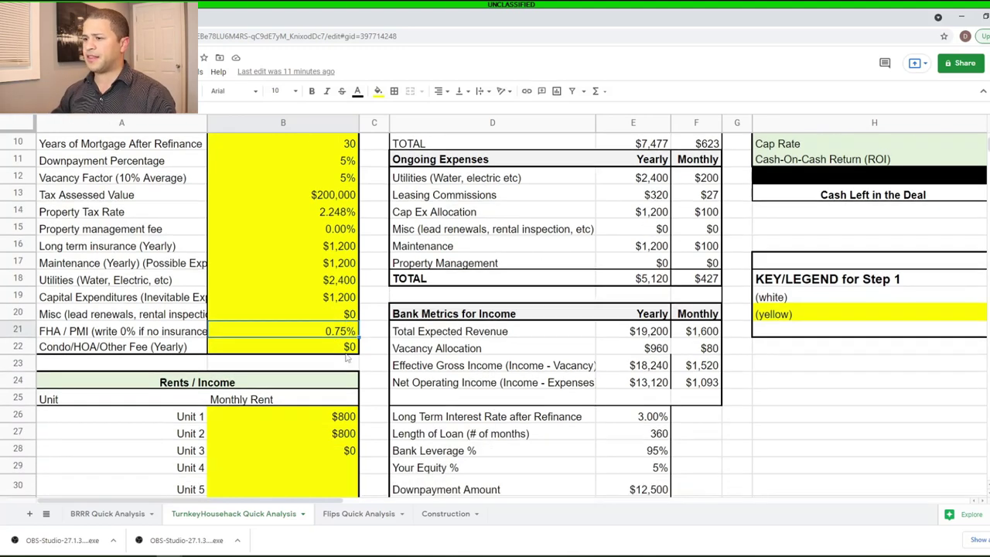
left_click(346, 352)
Examine the unit rents, the closing costs including Seller Subsidy, and the short term financing section
left_click(341, 368)
scroll(348, 375, "down", 2)
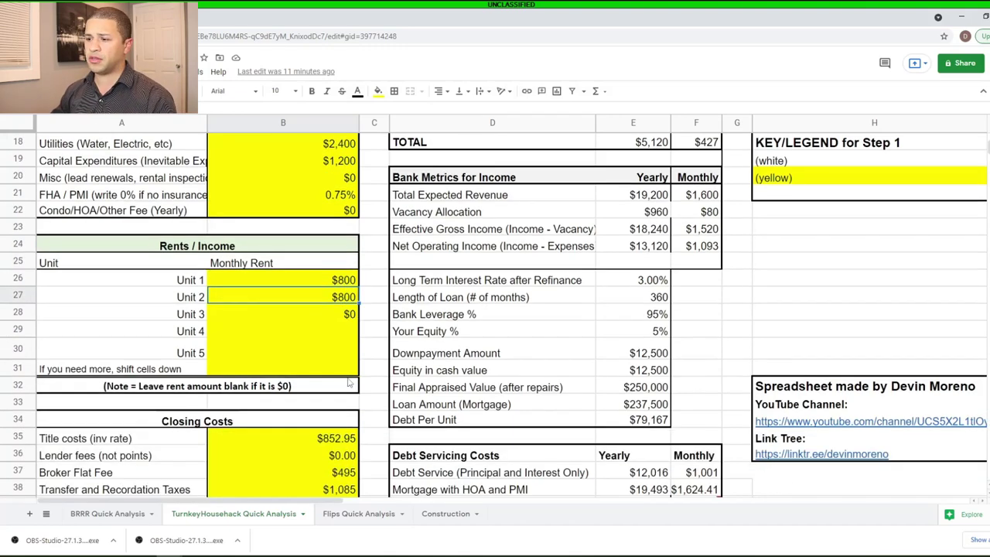
scroll(342, 356, "down", 3)
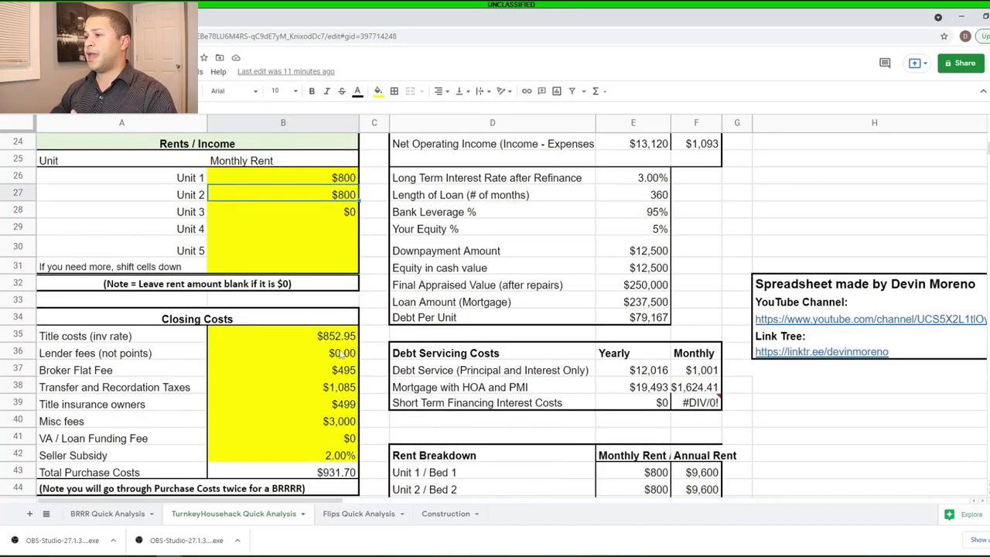
left_click(326, 392)
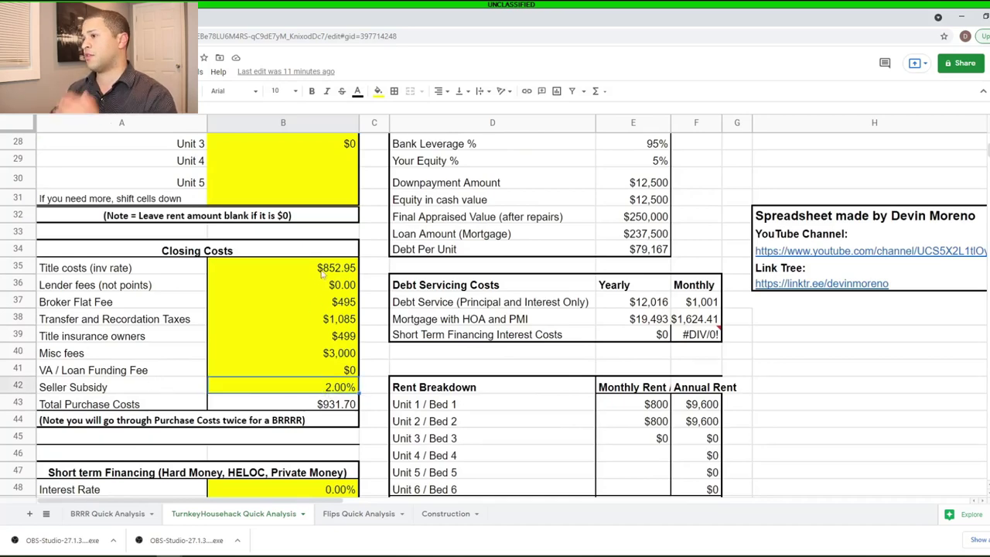
scroll(348, 402, "down", 2)
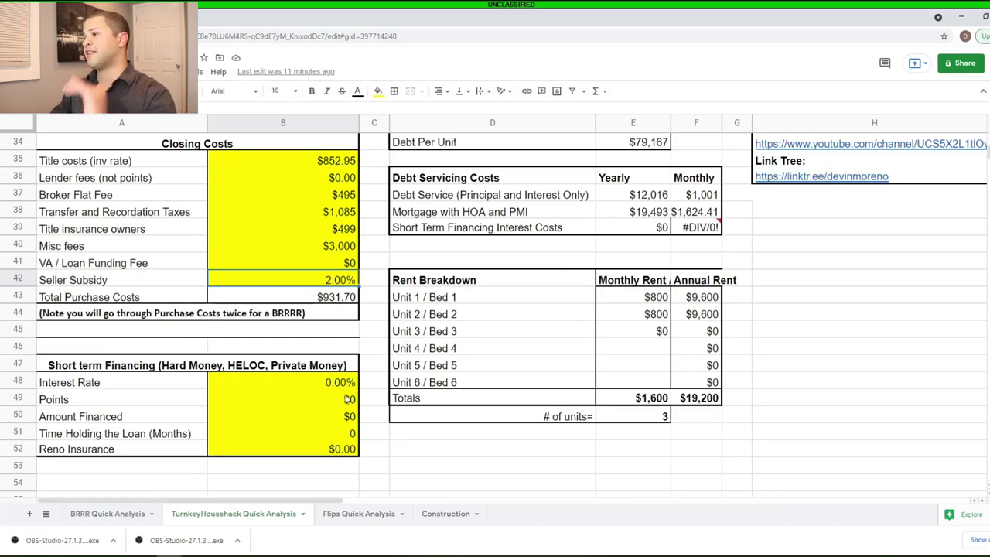
scroll(349, 402, "up", 5)
scroll(347, 403, "up", 5)
scroll(355, 401, "down", 4)
scroll(359, 398, "down", 2)
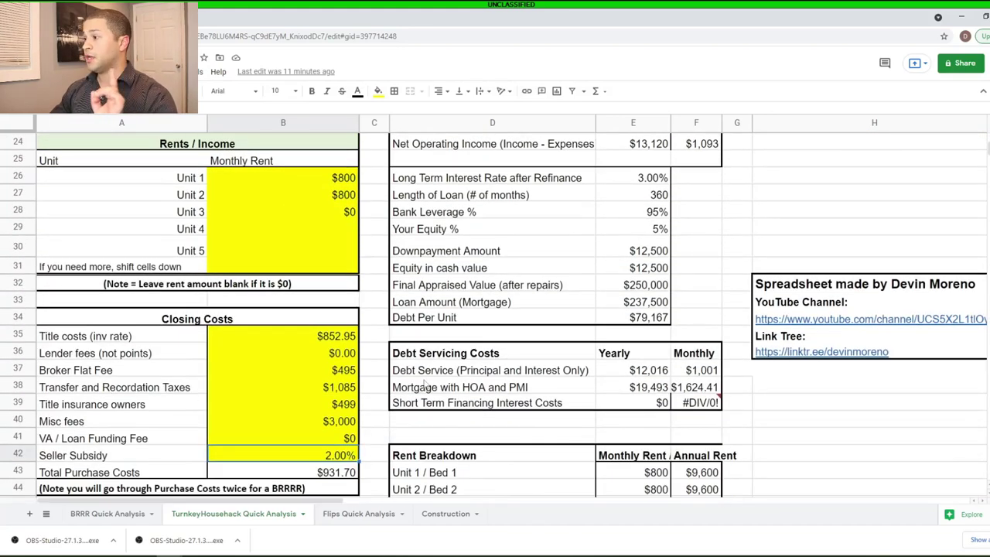
Compare the Step 1 inputs, including Tax Assessed Value, with the expense breakdown and the Mortgage with HOA and PMI row
scroll(371, 324, "up", 7)
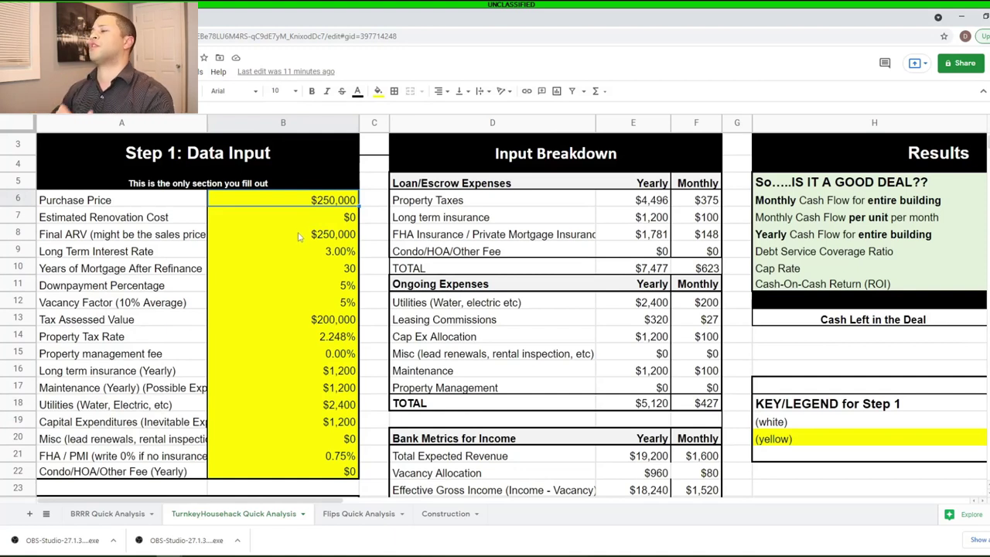
left_click(334, 323)
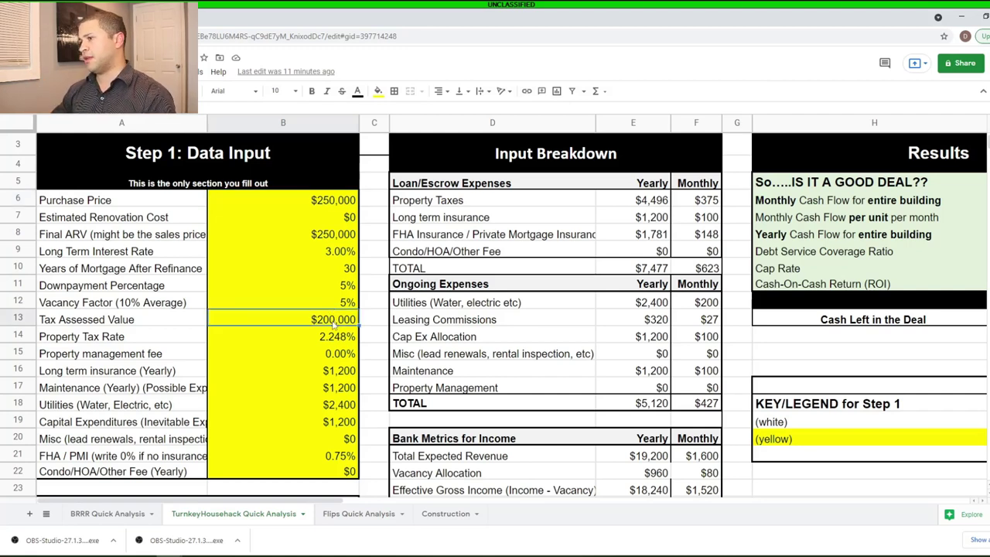
scroll(334, 325, "down", 1)
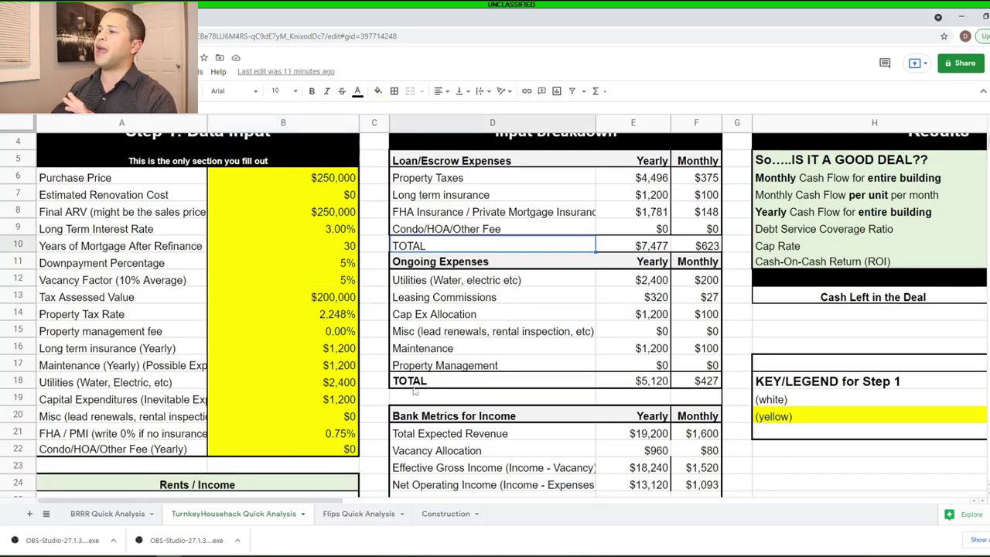
scroll(569, 364, "down", 4)
scroll(570, 363, "down", 6)
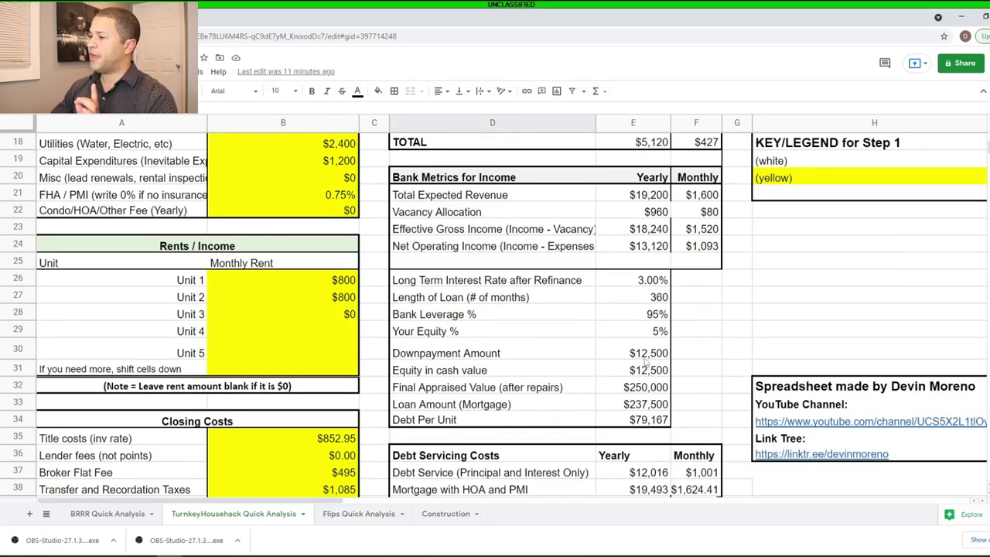
left_click(446, 392)
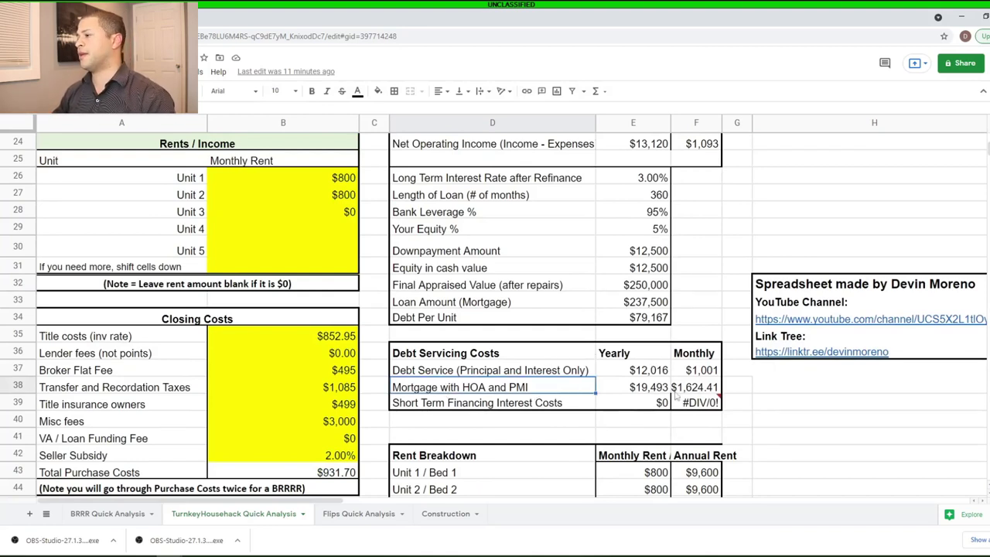
Compare the monthly Mortgage with HOA and PMI cost with the loan details, expense breakdown and Bank Metrics for Income
left_click(700, 392)
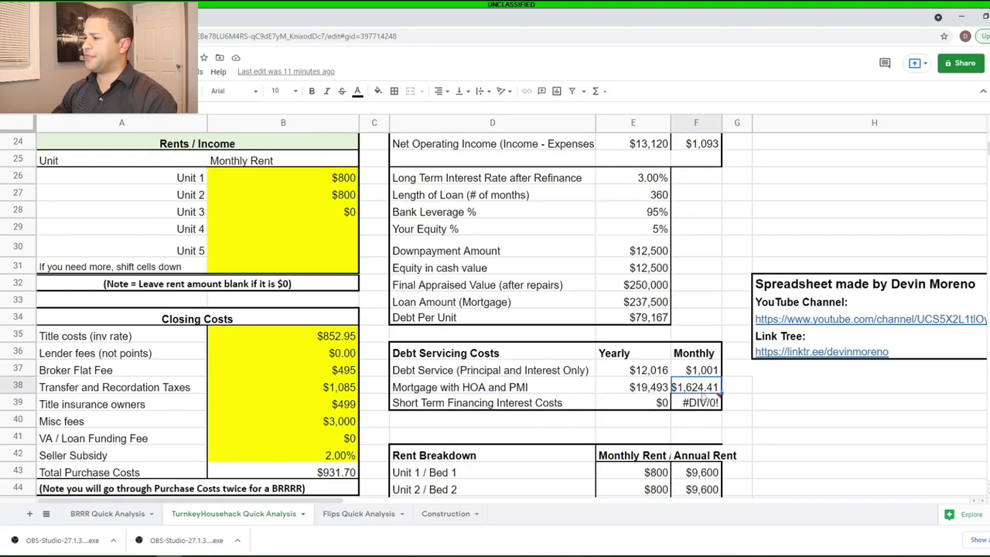
mouse_move(710, 403)
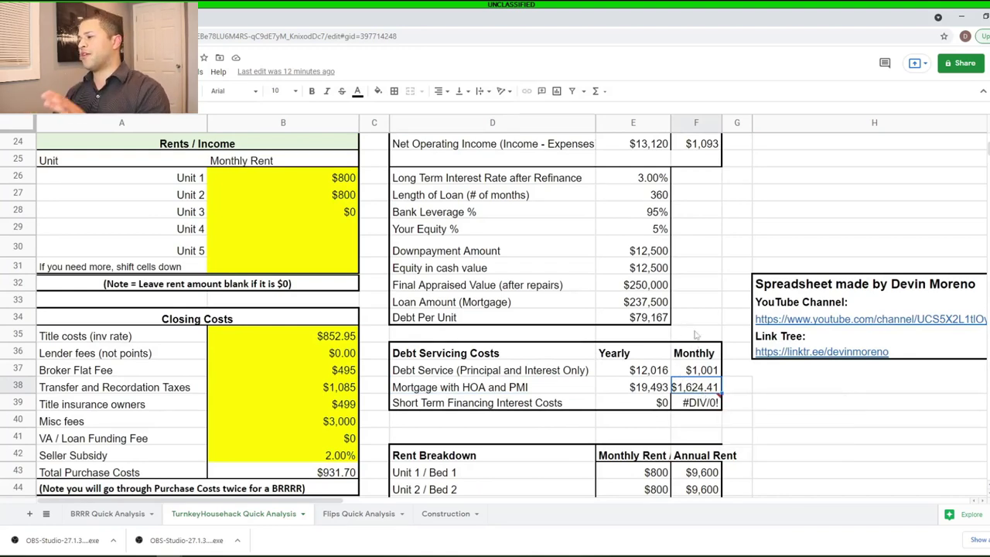
left_click(708, 305)
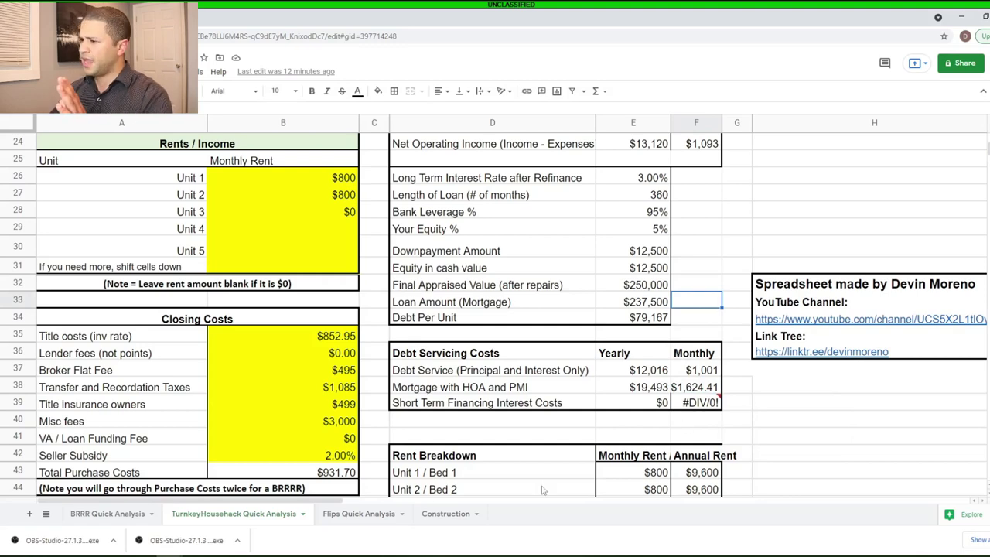
scroll(787, 363, "up", 3)
scroll(781, 385, "up", 5)
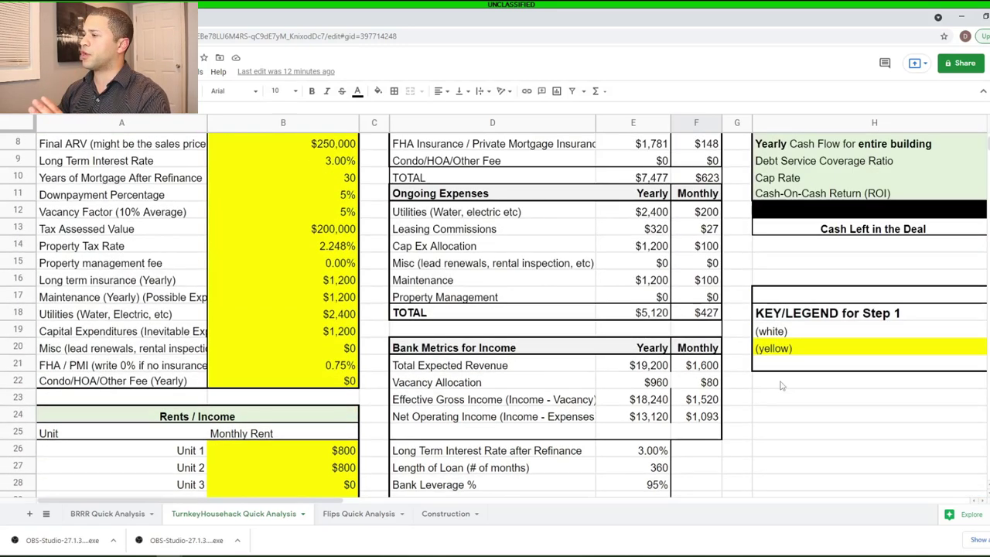
scroll(781, 384, "down", 6)
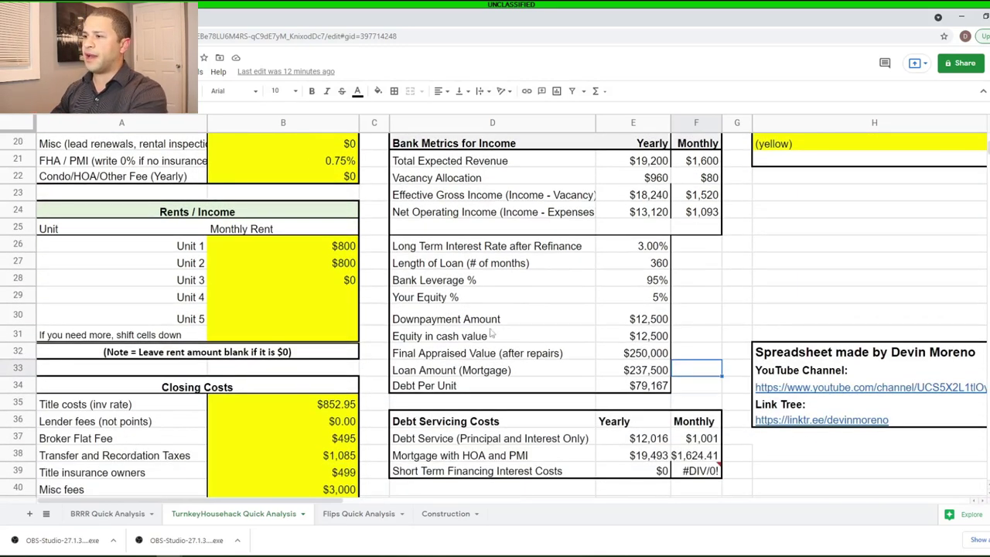
scroll(477, 329, "up", 7)
scroll(515, 347, "down", 2)
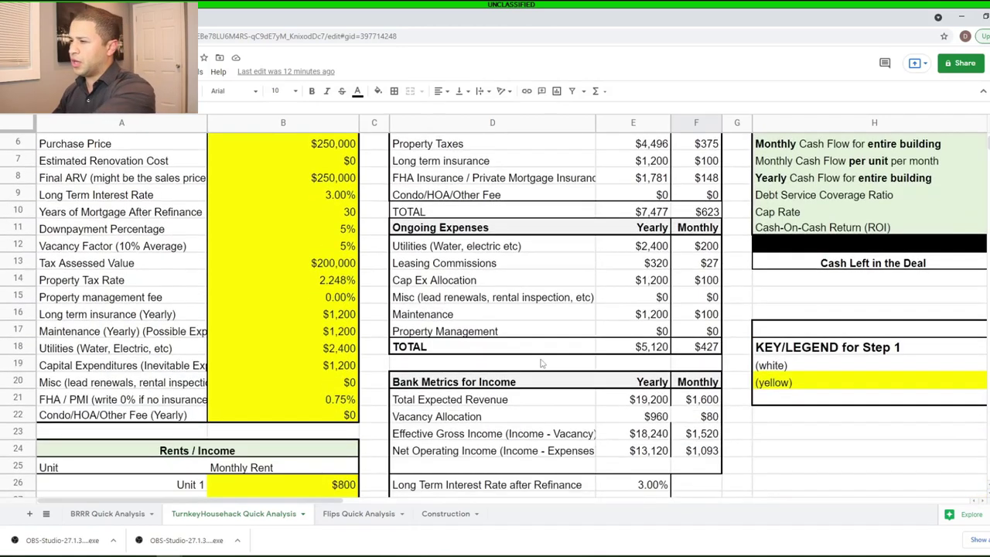
Examine the Rent Breakdown per unit and its monthly rent total
scroll(534, 355, "down", 6)
scroll(543, 360, "down", 3)
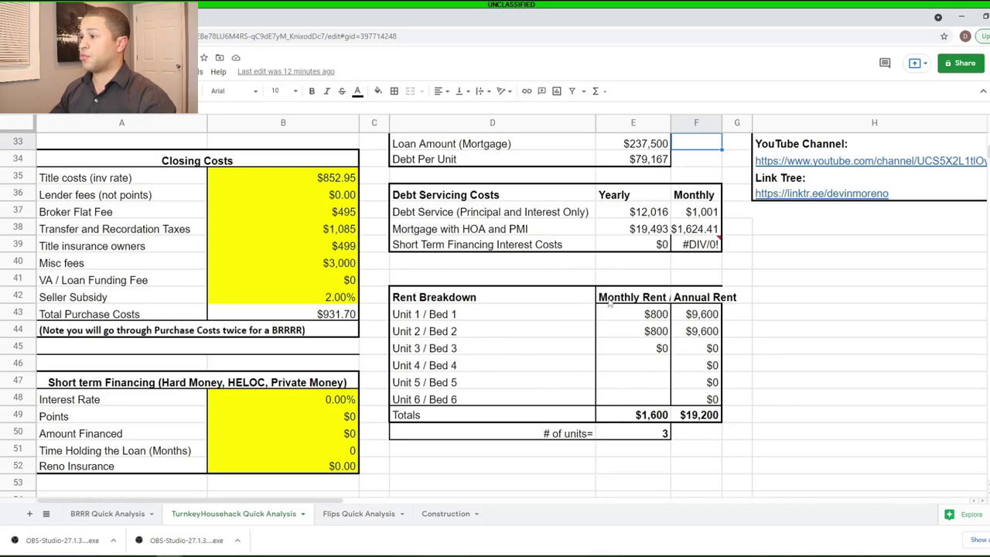
left_click_drag(651, 428, 652, 416)
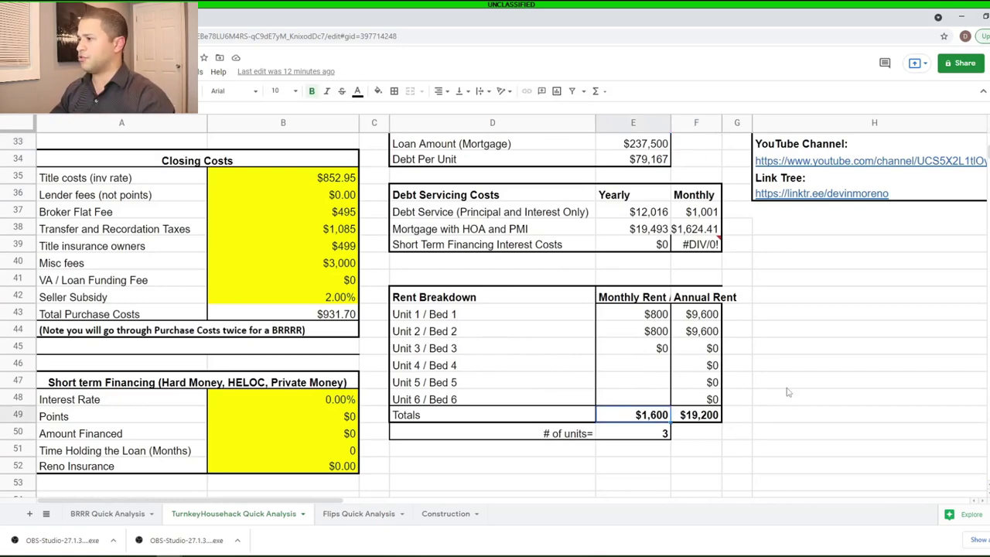
Examine the Results section, checking the Monthly Cash Flow for the entire building and the Cash-On-Cash Return (ROI)
scroll(792, 396, "up", 10)
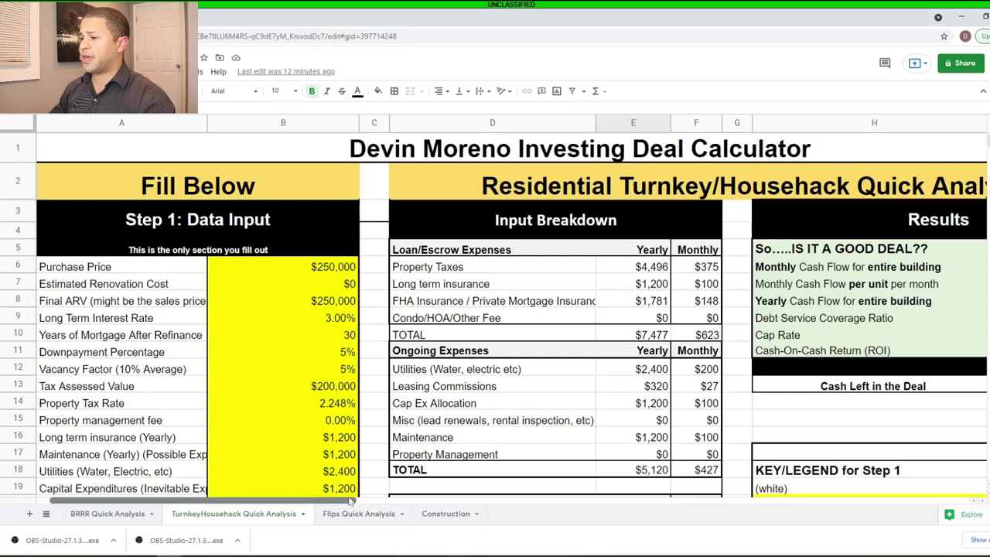
scroll(418, 495, "right", 4)
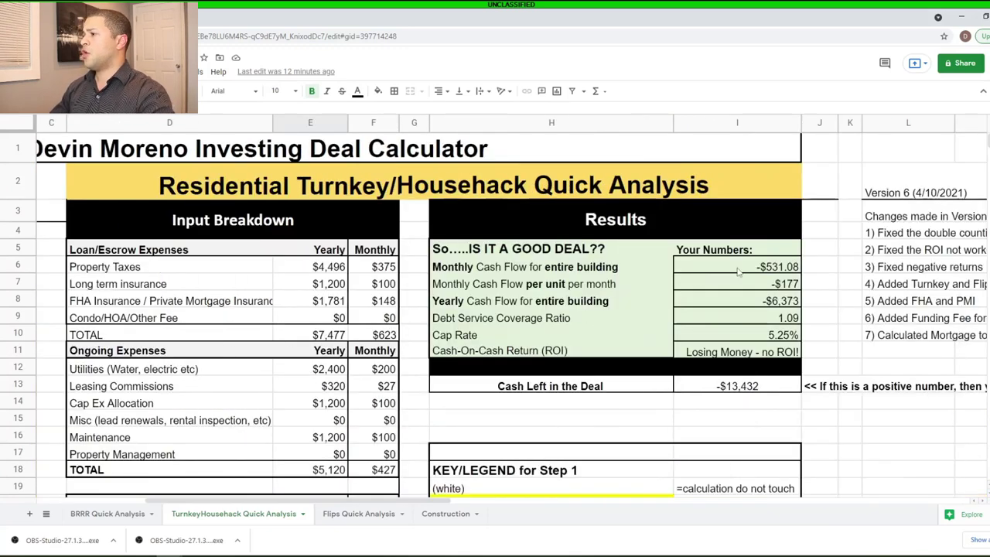
left_click(481, 272)
left_click(763, 270)
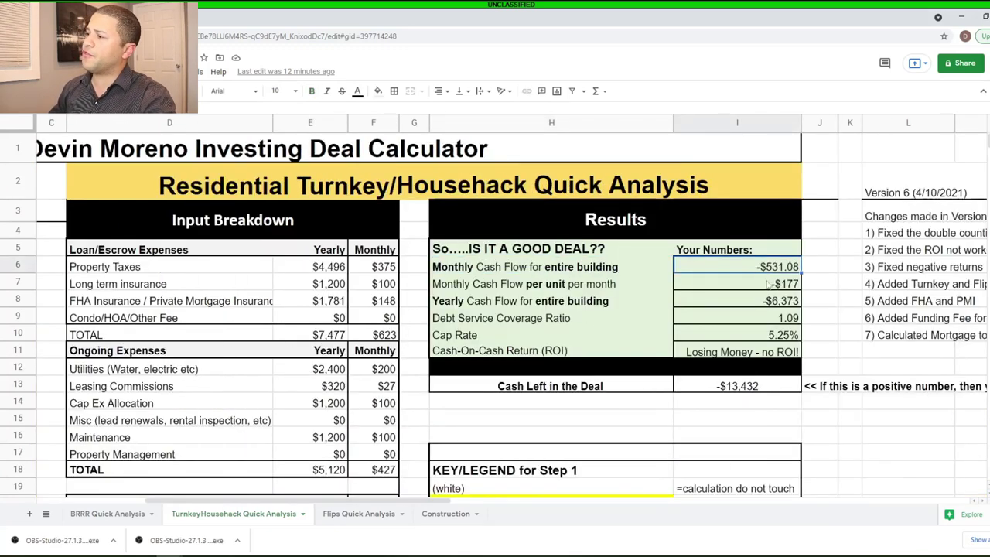
left_click(750, 352)
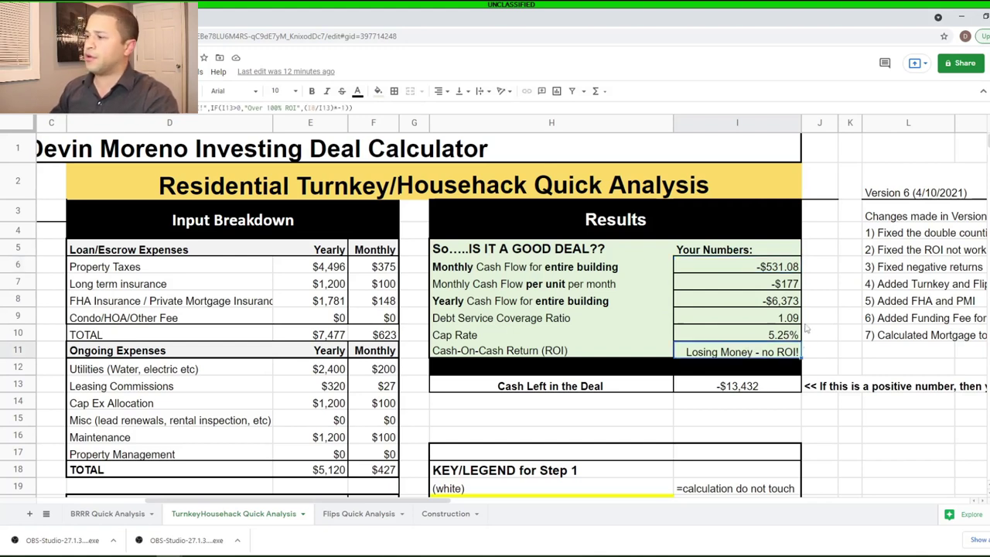
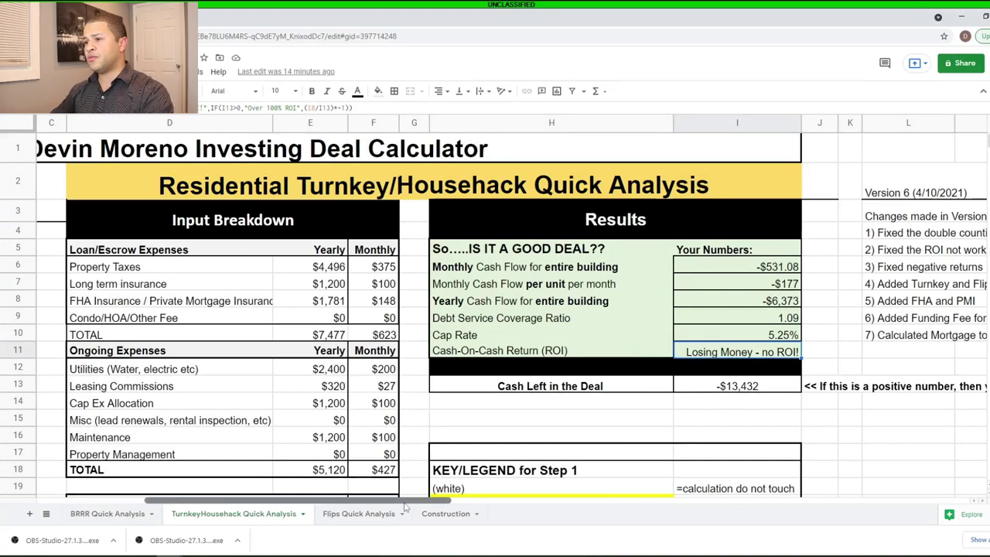
Set both the Purchase Price and the Final ARV in the Step 1 inputs to $200,000
left_click_drag(404, 502, 296, 503)
left_click(340, 268)
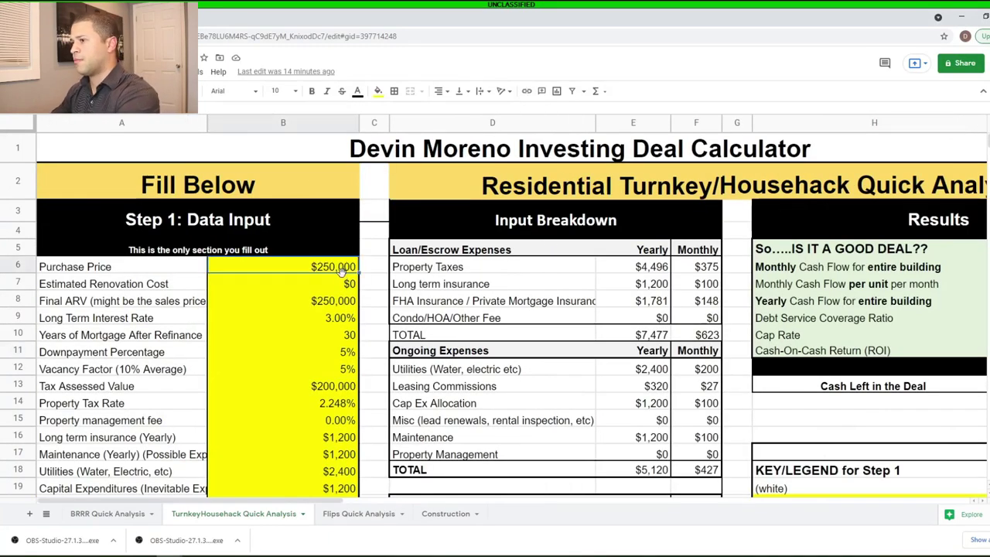
type("200,00")
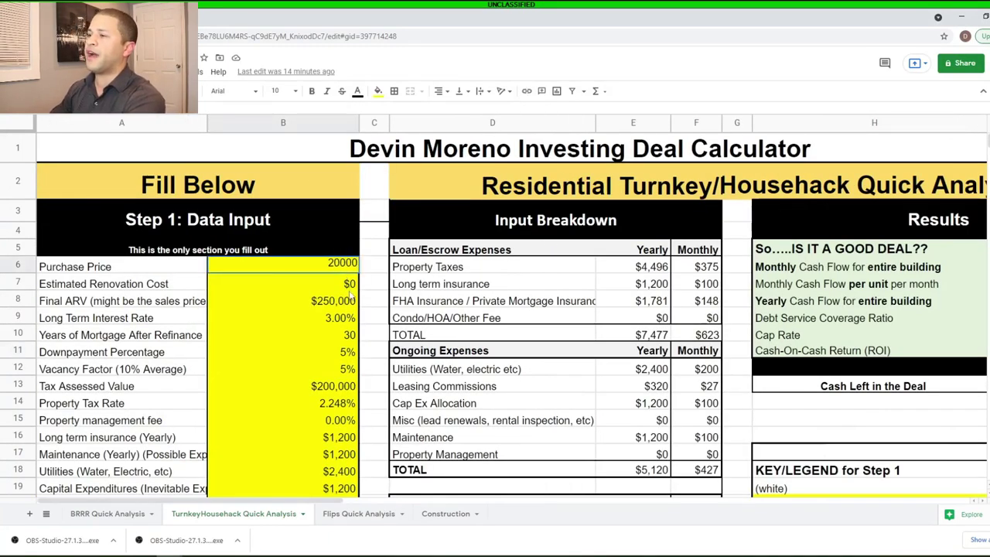
type("0")
left_click(349, 300)
type("200,00")
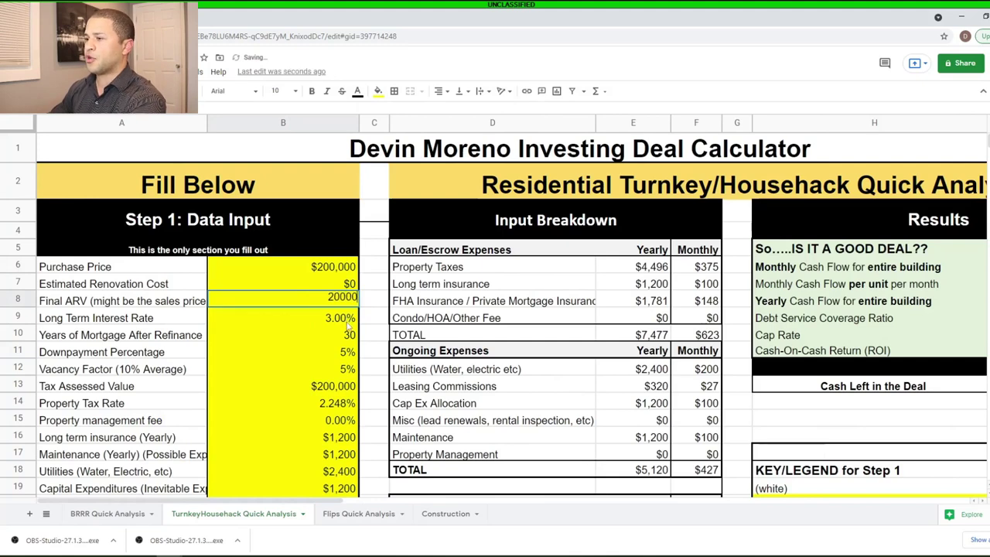
type("0")
left_click(347, 333)
Set the Tax Assessed Value in the Step 1 inputs to $150,000
scroll(347, 331, "down", 2)
left_click(334, 302)
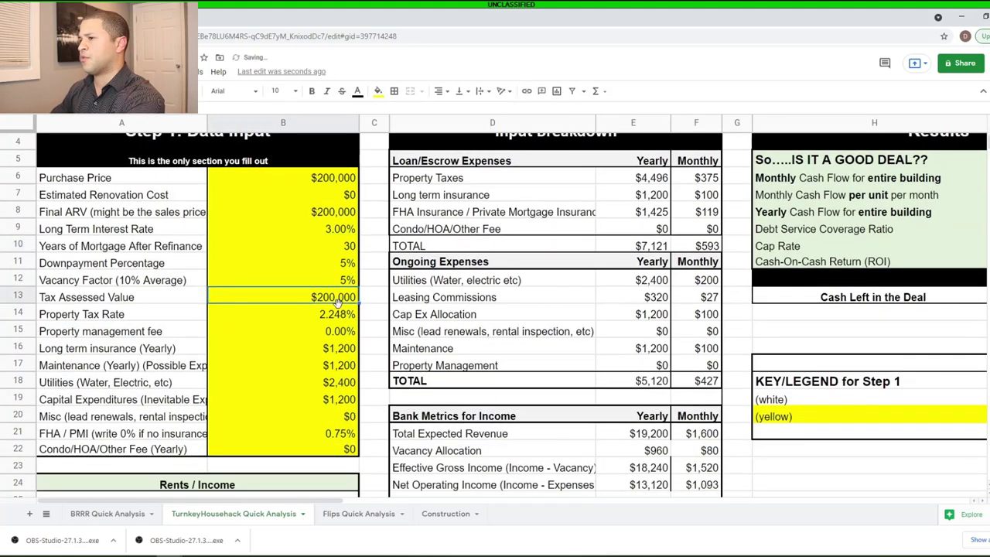
type("1500")
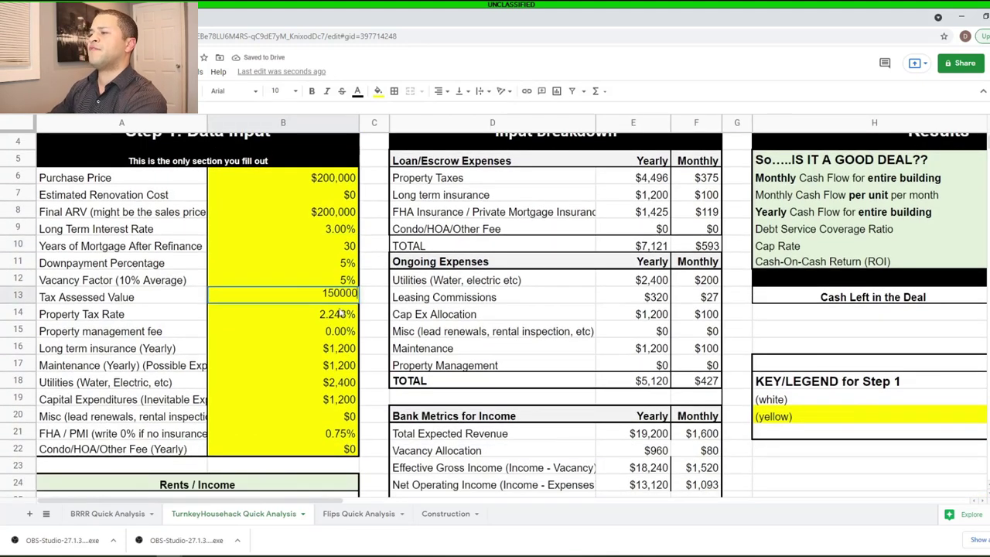
left_click(340, 313)
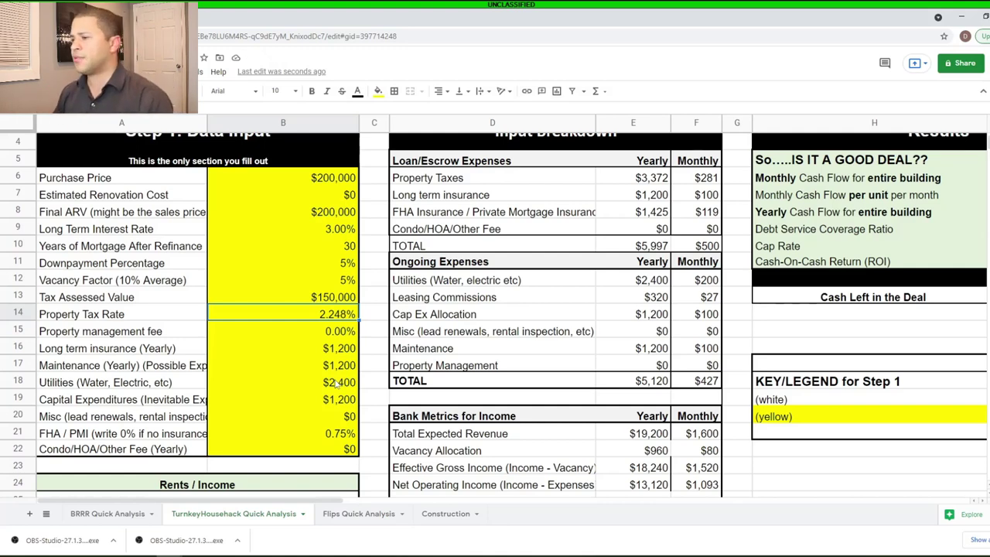
Review the unit rents alongside the Step 1 inputs and the expense breakdown
scroll(372, 401, "down", 1)
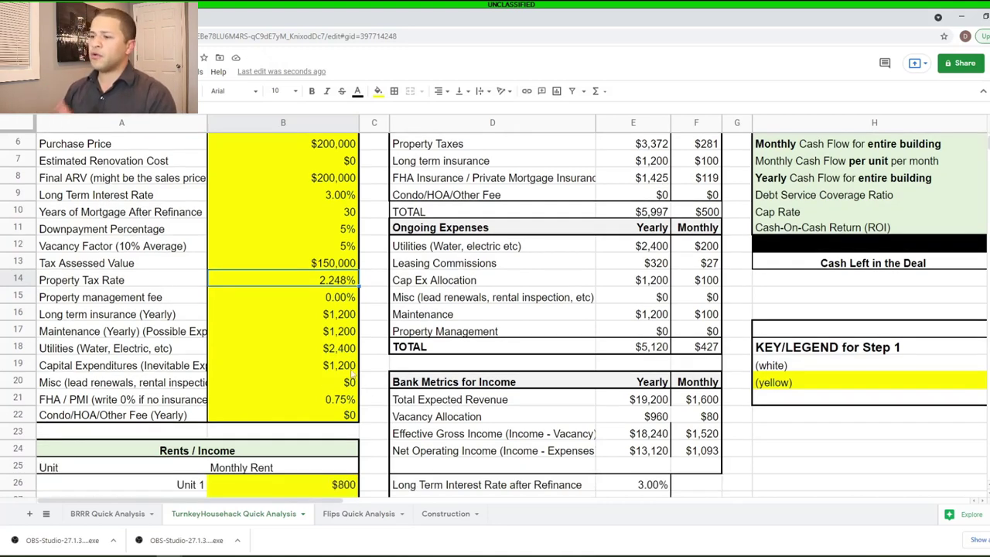
scroll(347, 359, "down", 4)
left_click(338, 352)
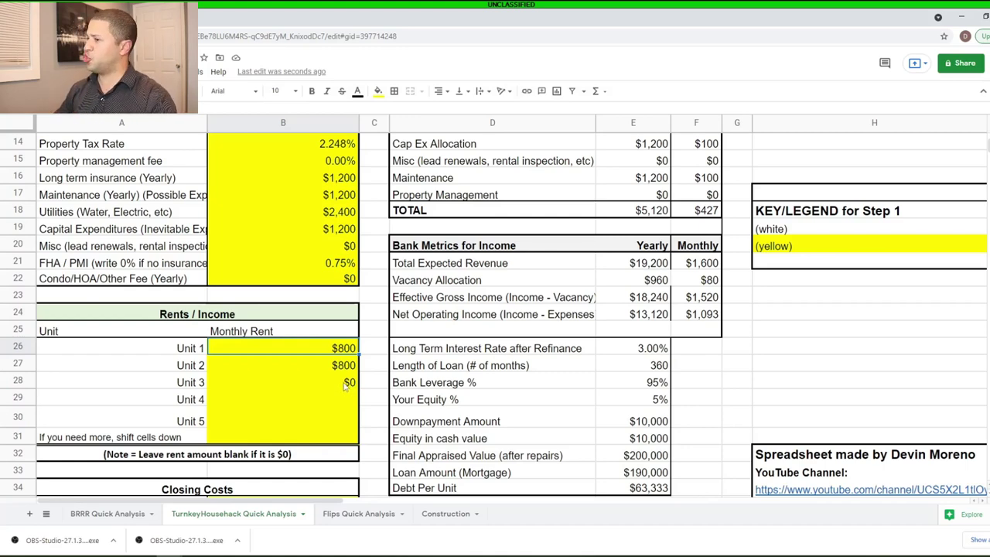
scroll(438, 437, "up", 2)
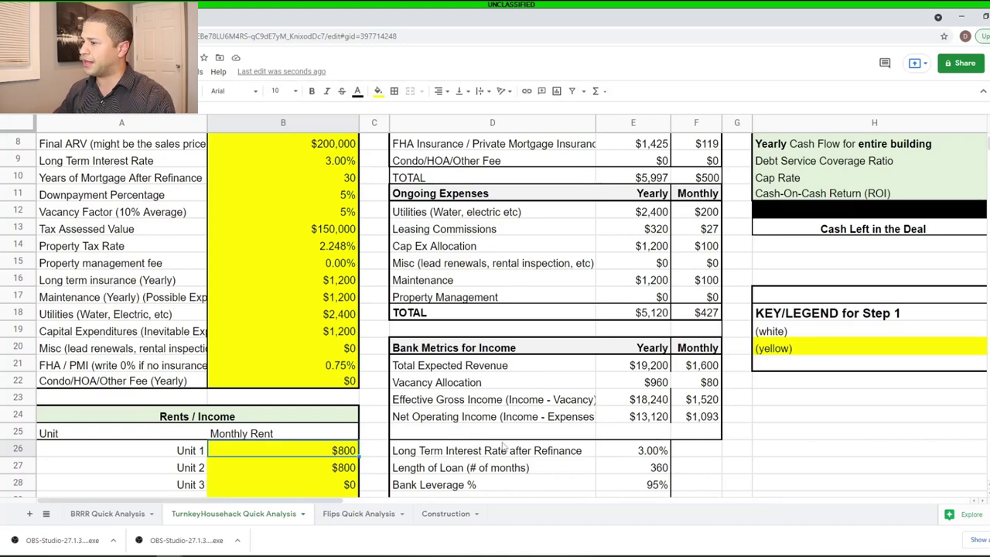
scroll(504, 447, "up", 3)
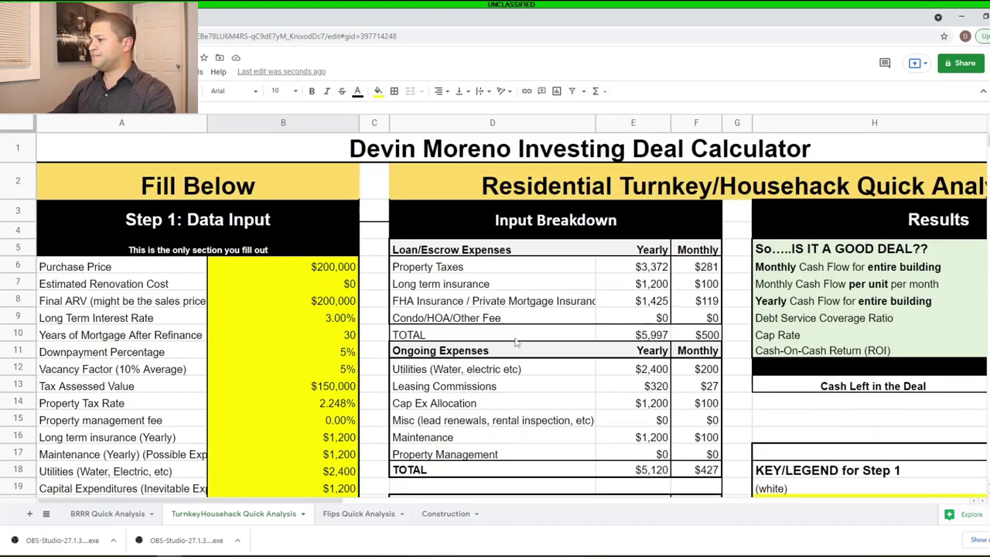
Check the monthly Mortgage with HOA and PMI cost and the Monthly Cash Flow for the entire building
scroll(503, 368, "down", 8)
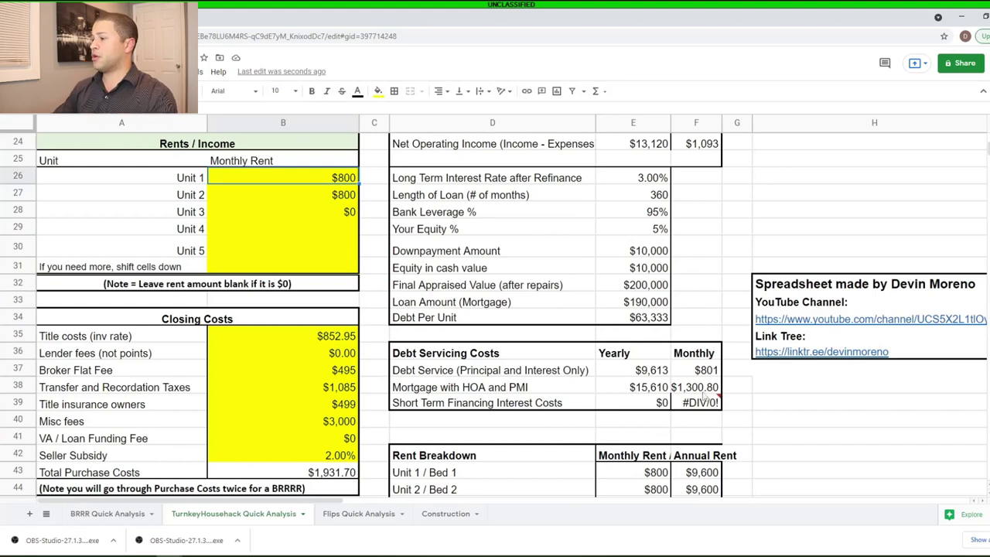
left_click(705, 391)
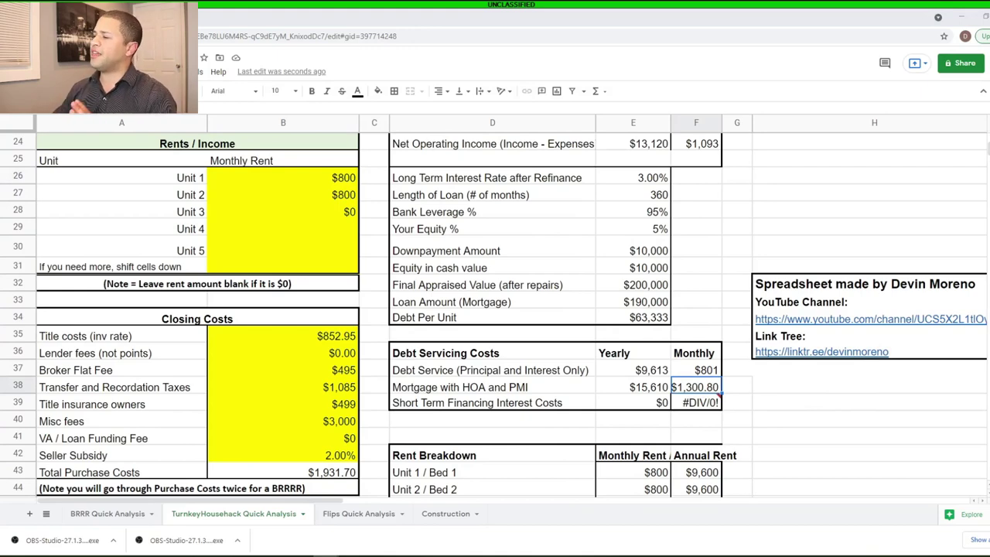
scroll(658, 331, "up", 8)
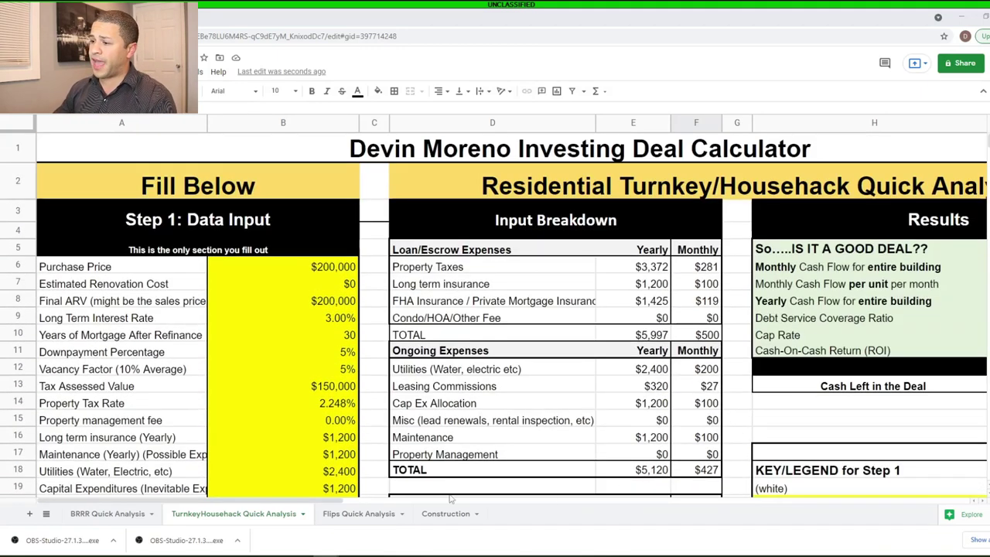
scroll(446, 493, "right", 5)
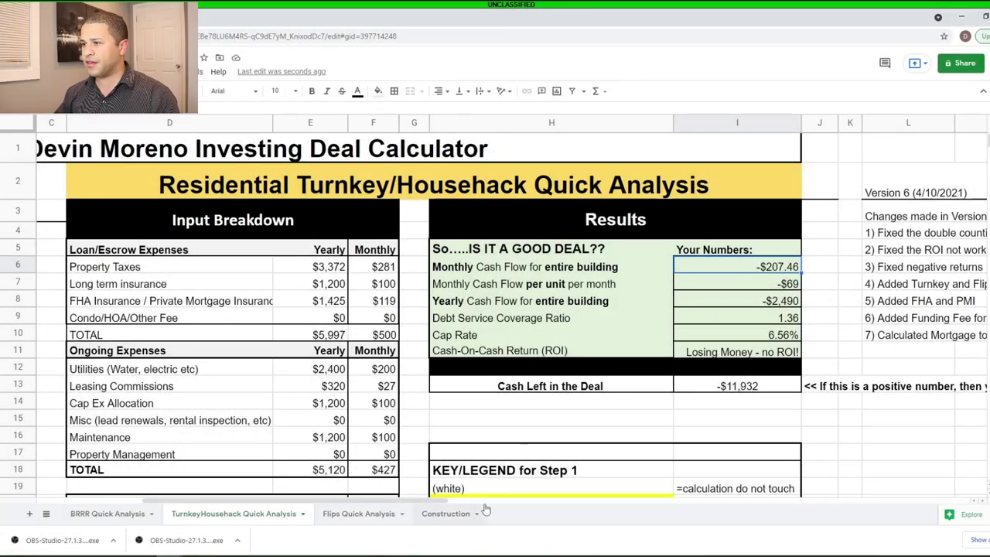
Set both the Purchase Price and the Final ARV in the Step 1 inputs to $150,000
left_click_drag(443, 503, 339, 503)
left_click(328, 272)
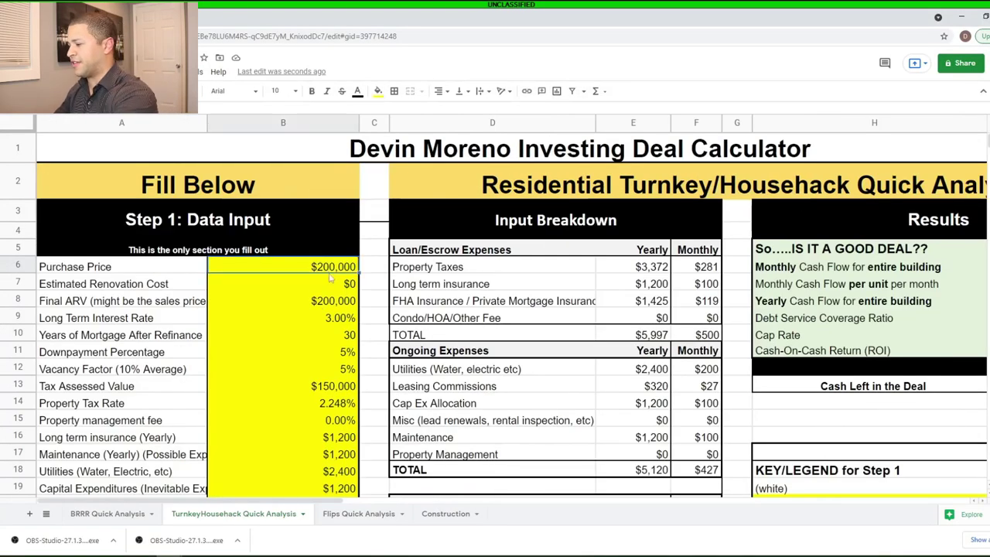
type("150,000")
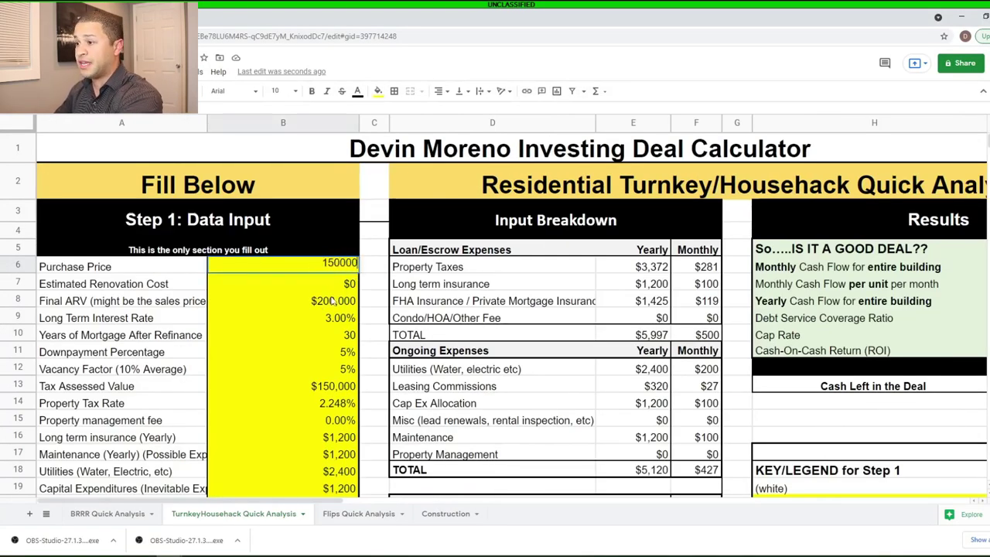
left_click(333, 302)
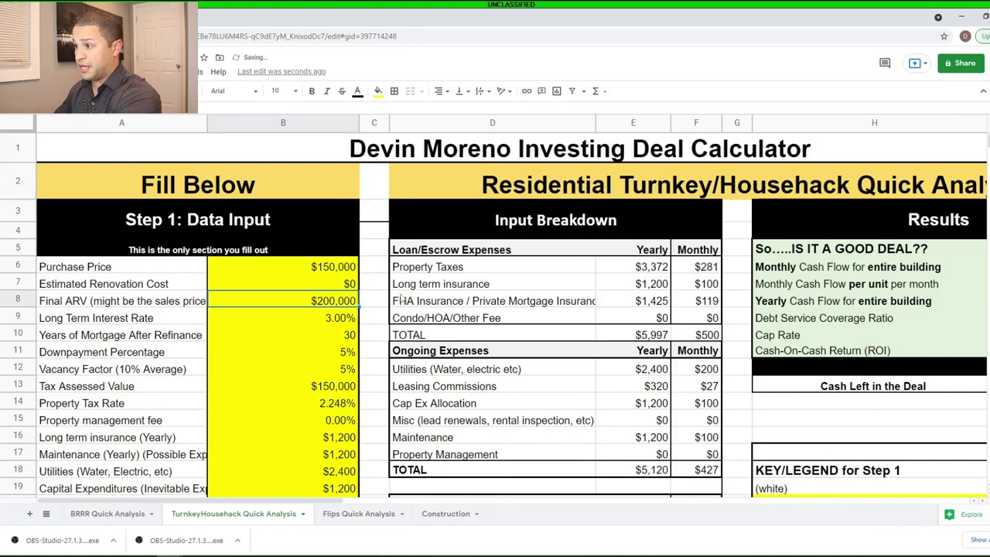
type("15000")
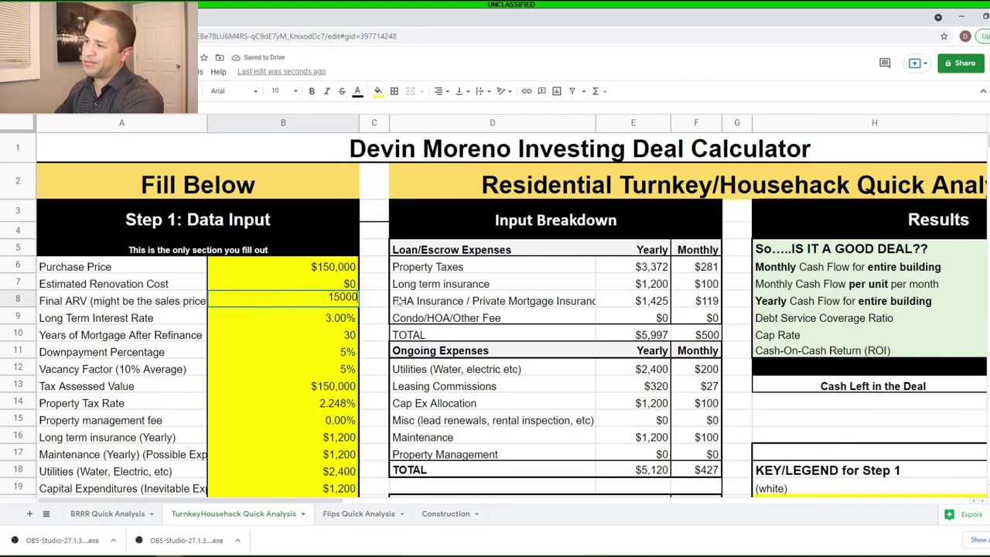
type("0")
left_click(348, 340)
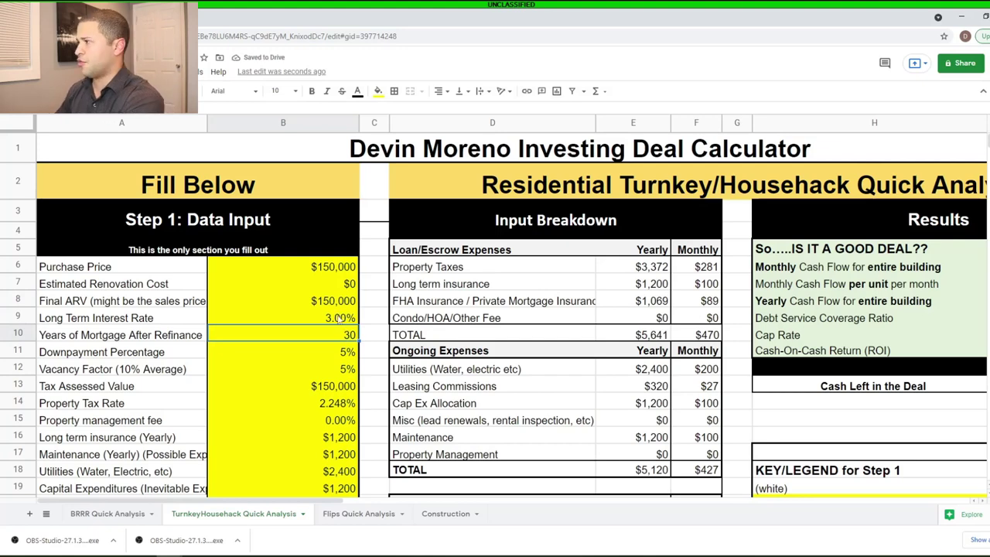
Set the Tax Assessed Value in the Step 1 inputs to $100,000
scroll(338, 314, "down", 2)
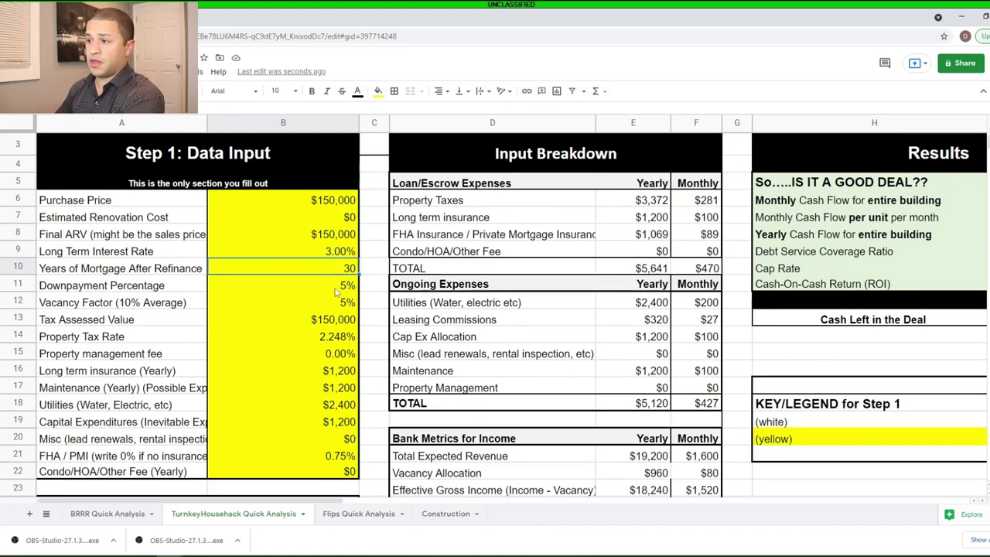
left_click(335, 319)
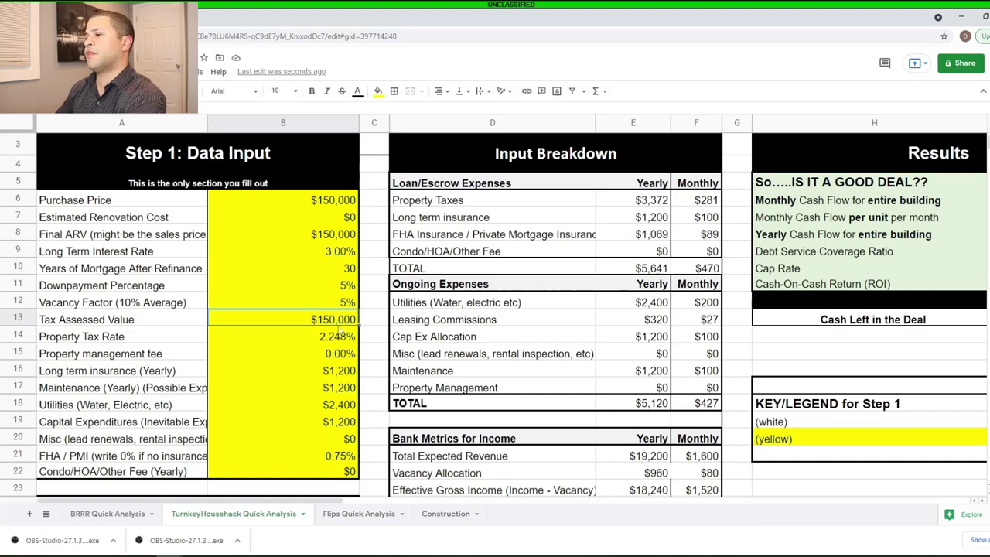
type("100,000")
key("Return")
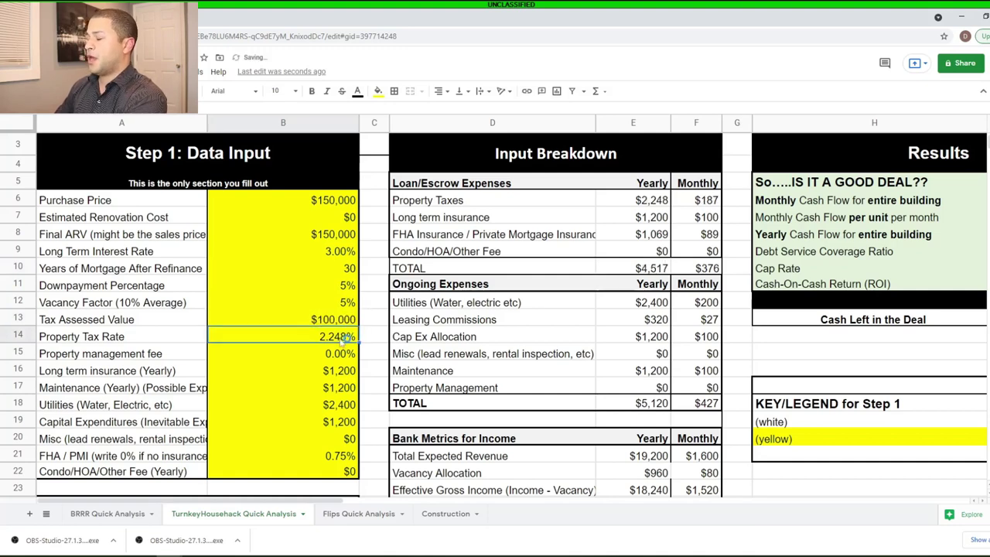
Check the monthly Mortgage with HOA and PMI cost and the cash flow results for the $150,000 purchase scenario
scroll(717, 458, "down", 1)
scroll(717, 458, "down", 5)
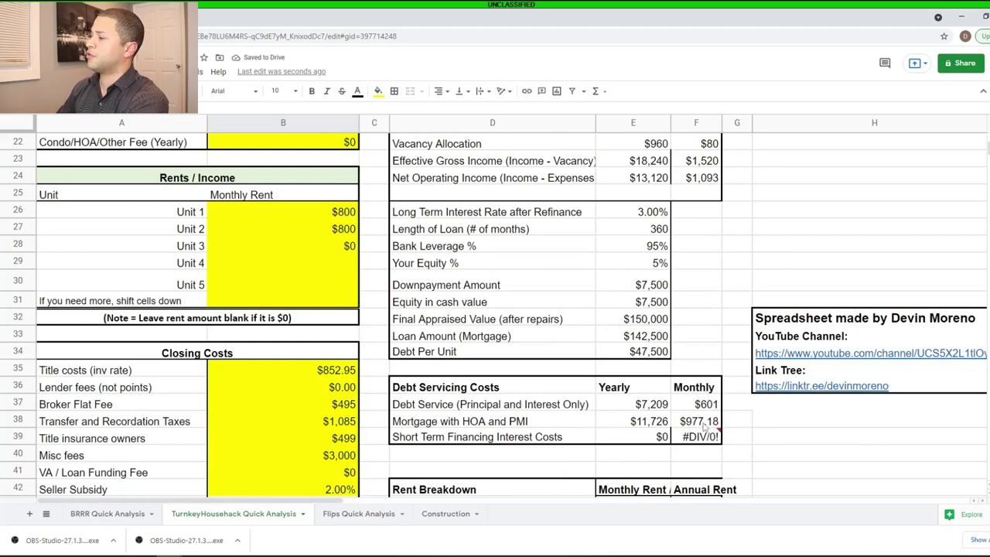
scroll(618, 439, "up", 7)
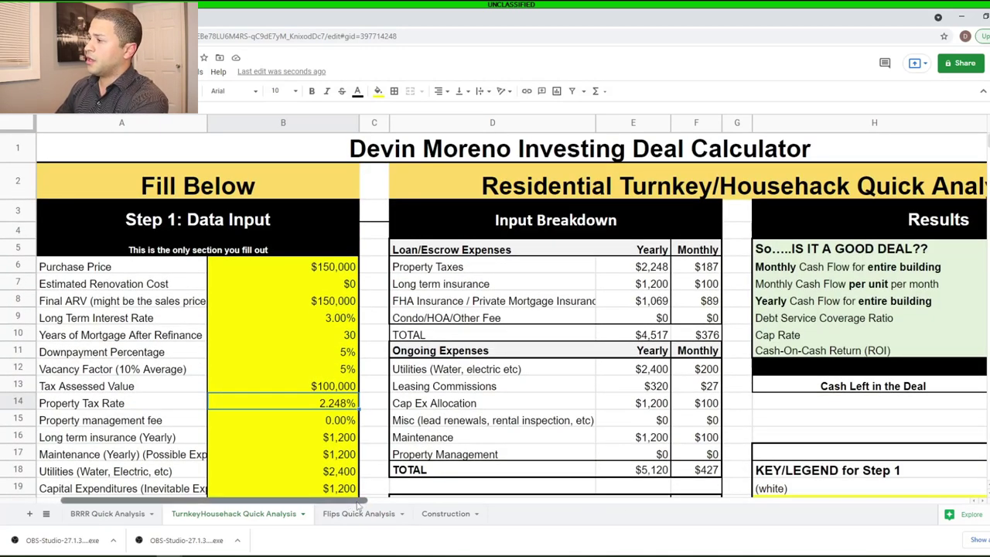
scroll(367, 505, "right", 2)
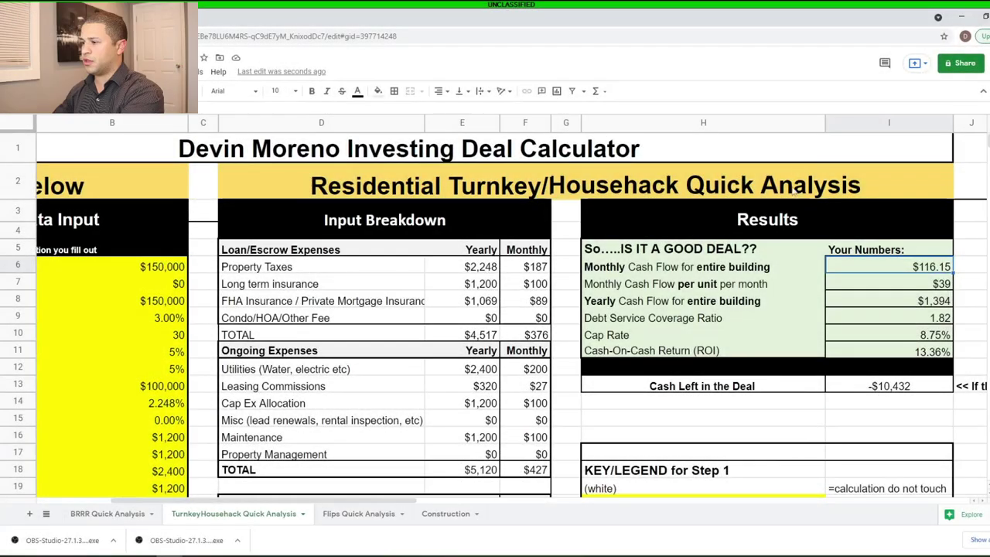
Set the monthly rent to $800 for Unit 3 and $0 for Unit 4, and check the deal results
scroll(305, 500, "left", 3)
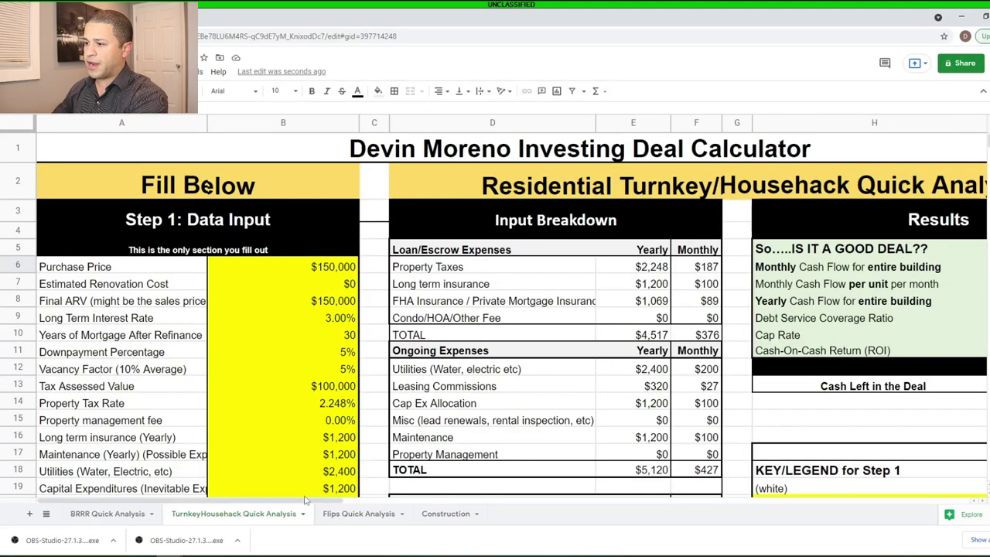
scroll(297, 445, "down", 5)
left_click(338, 388)
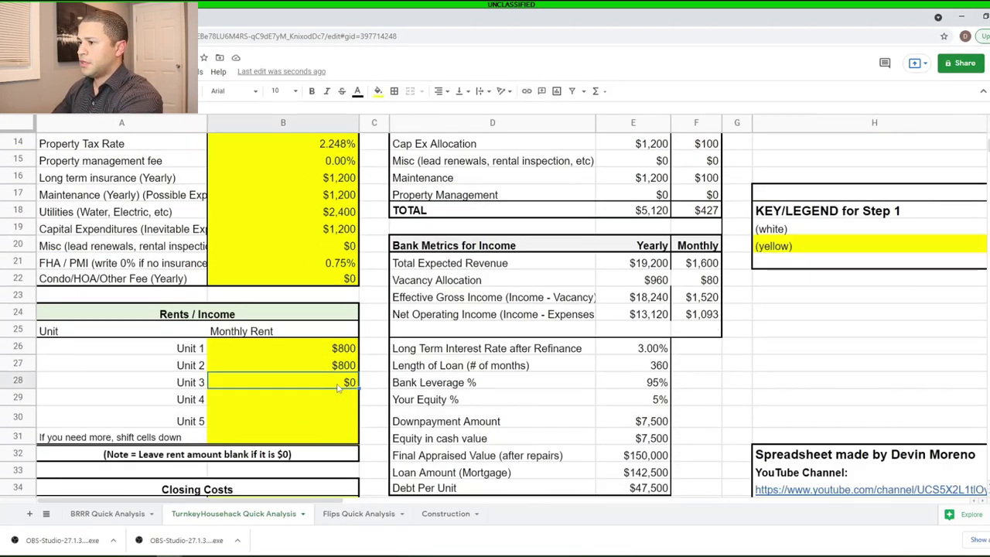
type("8000")
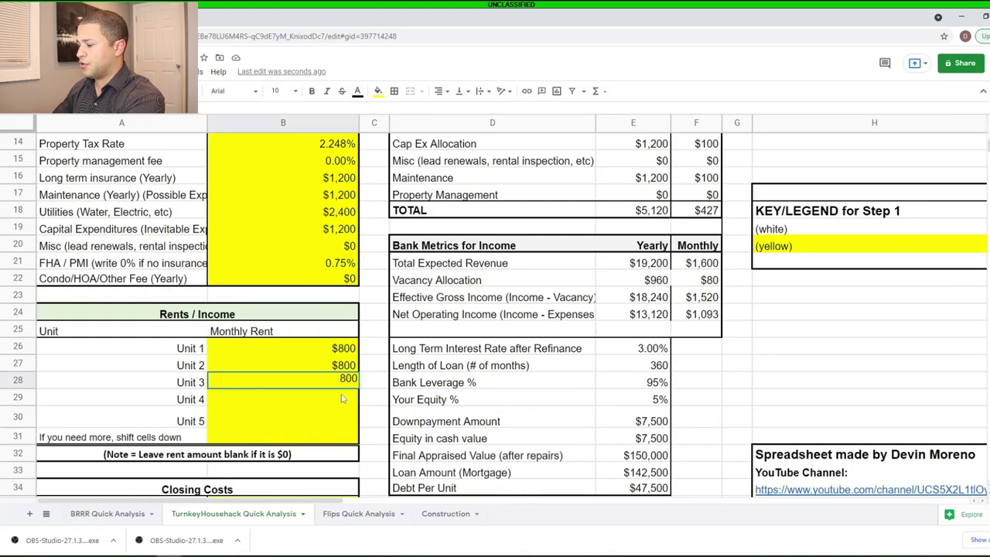
key("Return")
type("0")
left_click(402, 366)
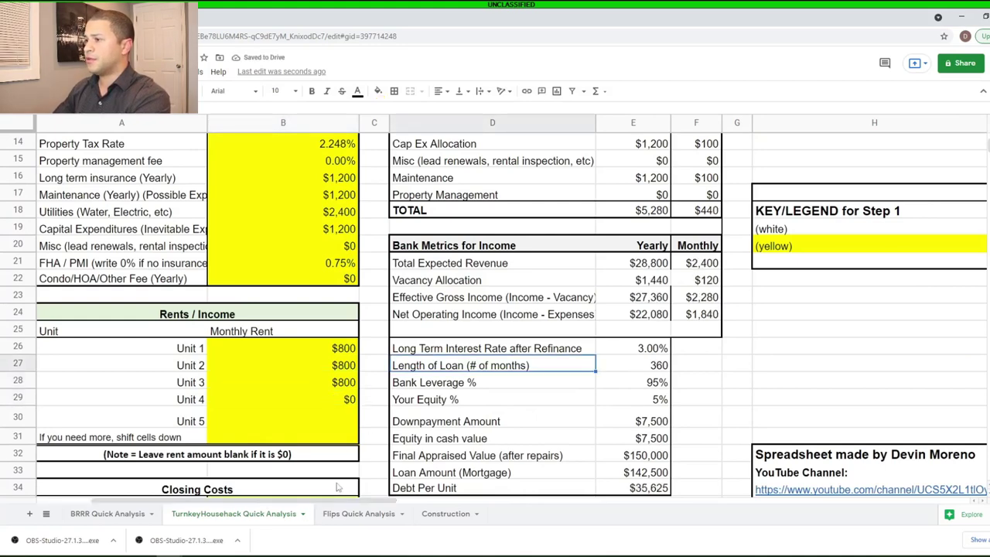
scroll(310, 446, "up", 5)
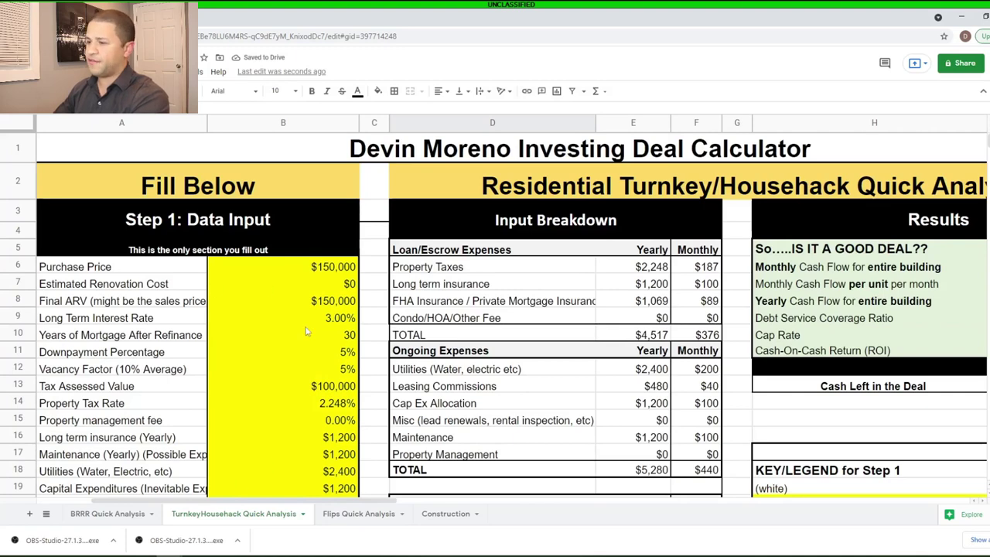
scroll(851, 306, "right", 3)
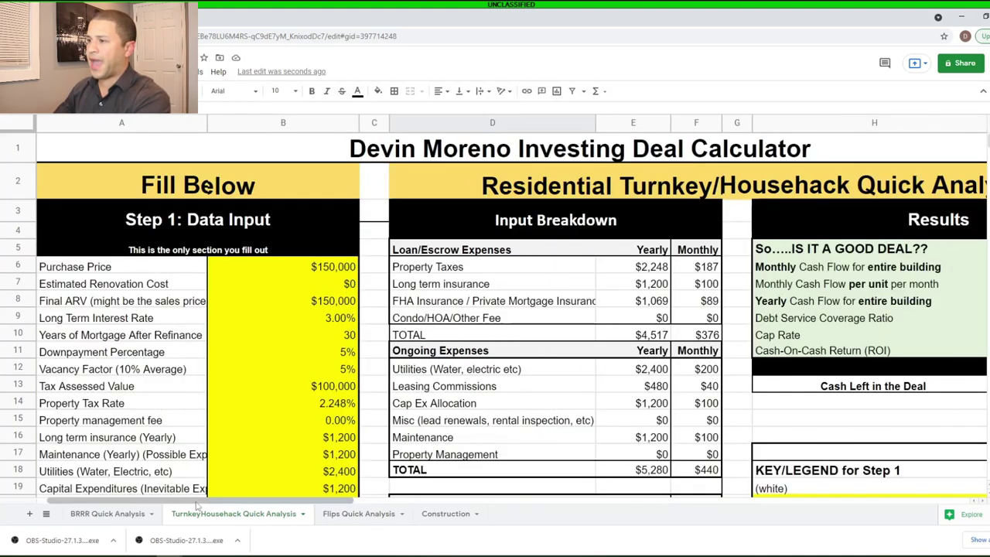
Set both the Purchase Price and the Final ARV in the Step 1 inputs to $250,000
left_click_drag(286, 502, 203, 502)
left_click(312, 268)
type("250000")
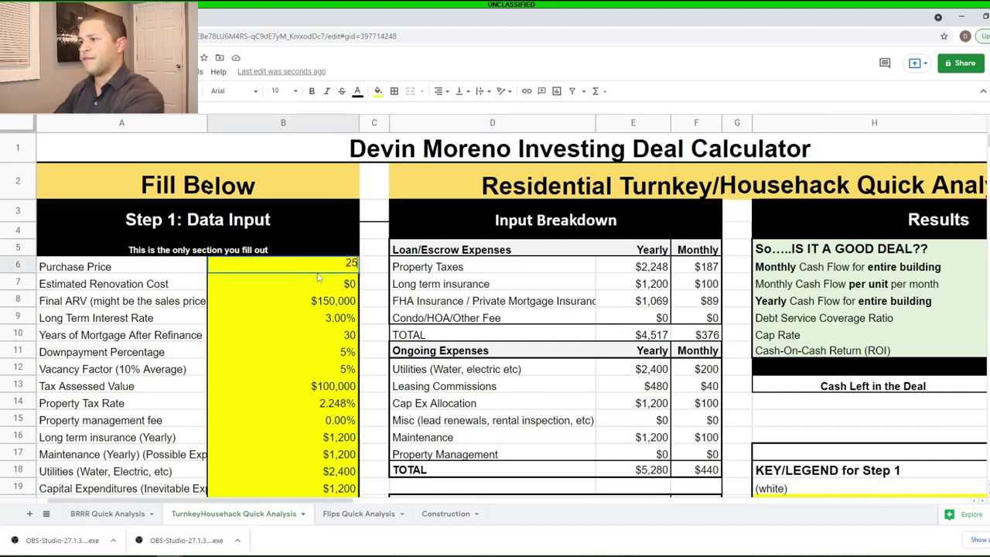
left_click(328, 305)
type("250000")
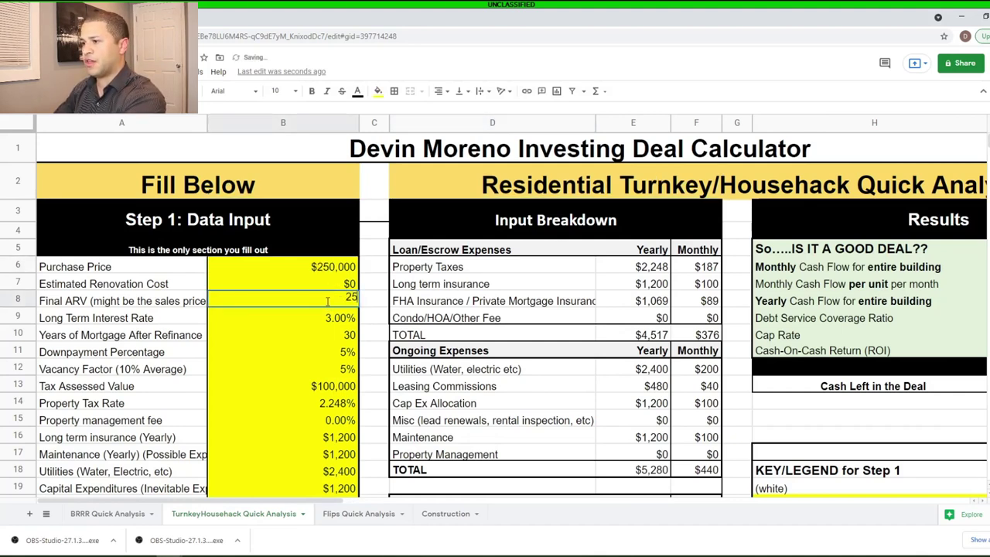
left_click(338, 339)
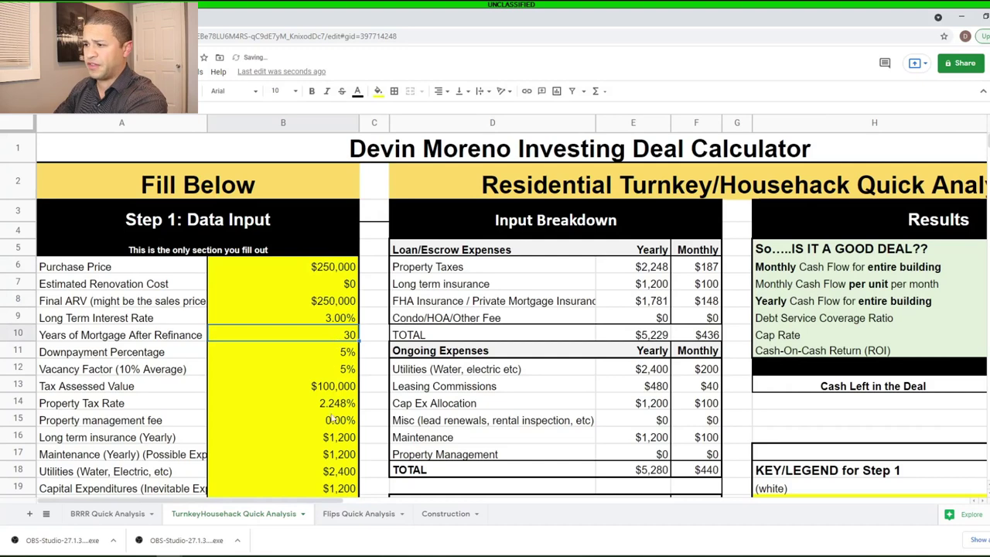
Set the Tax Assessed Value to $200,000 and check the Monthly Cash Flow for the entire building
left_click(331, 386)
type("20000")
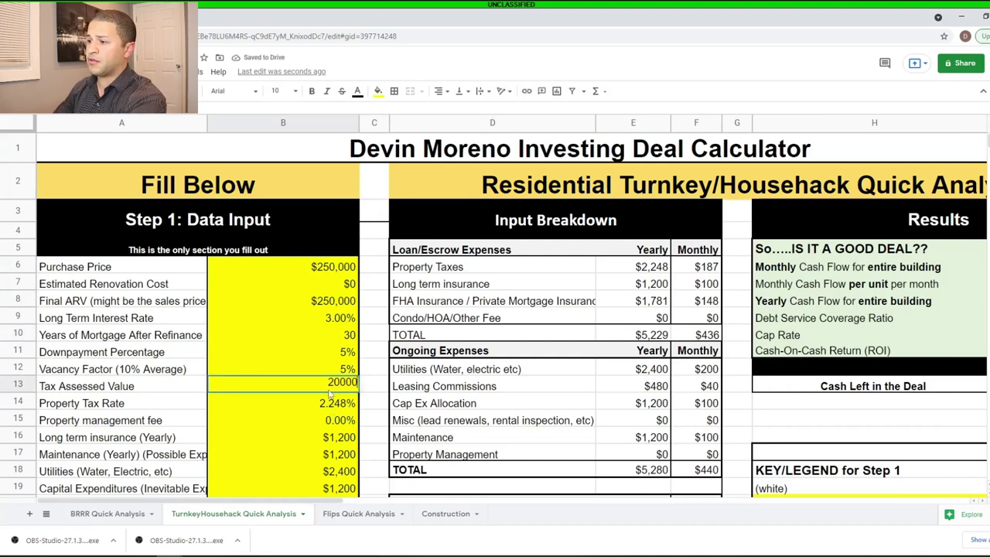
type("0")
left_click(305, 442)
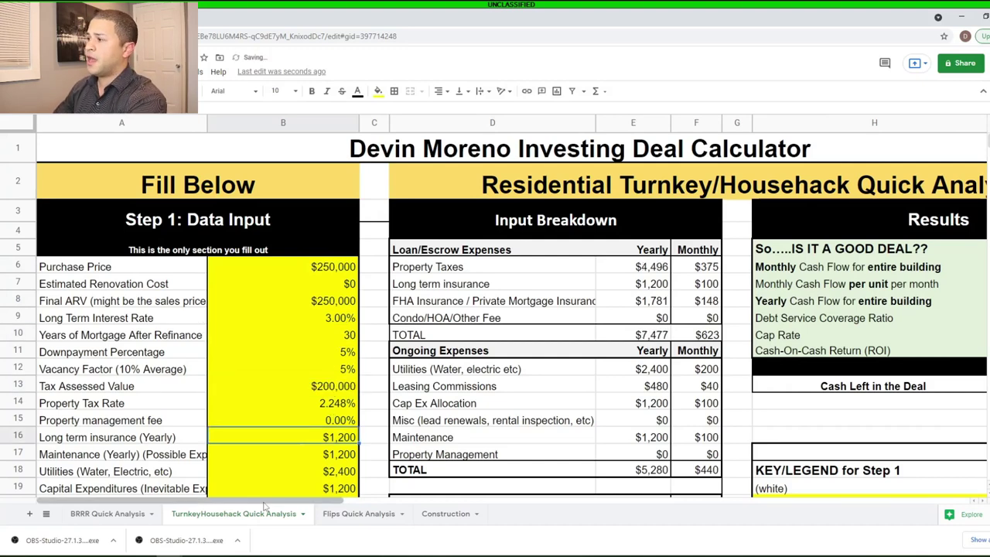
left_click_drag(286, 501, 350, 502)
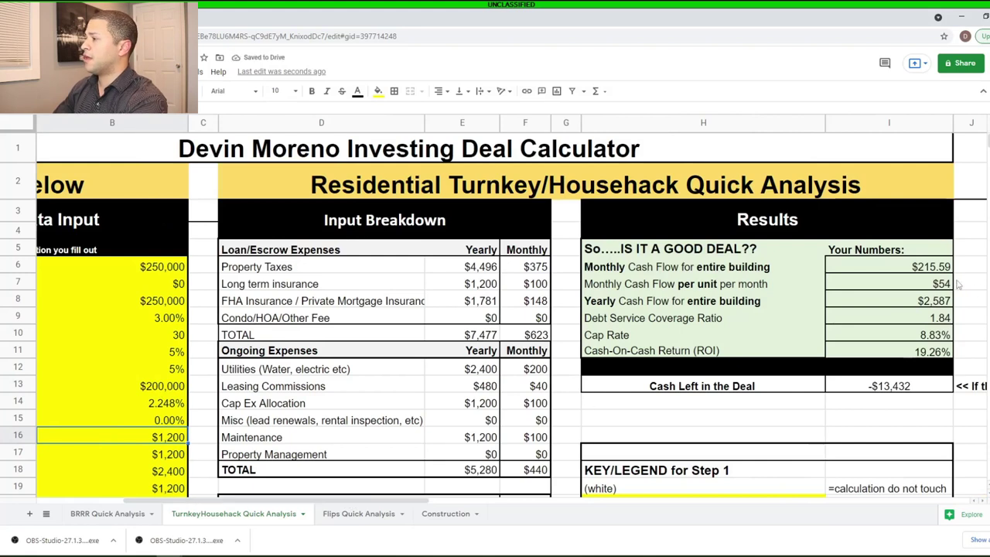
left_click(924, 267)
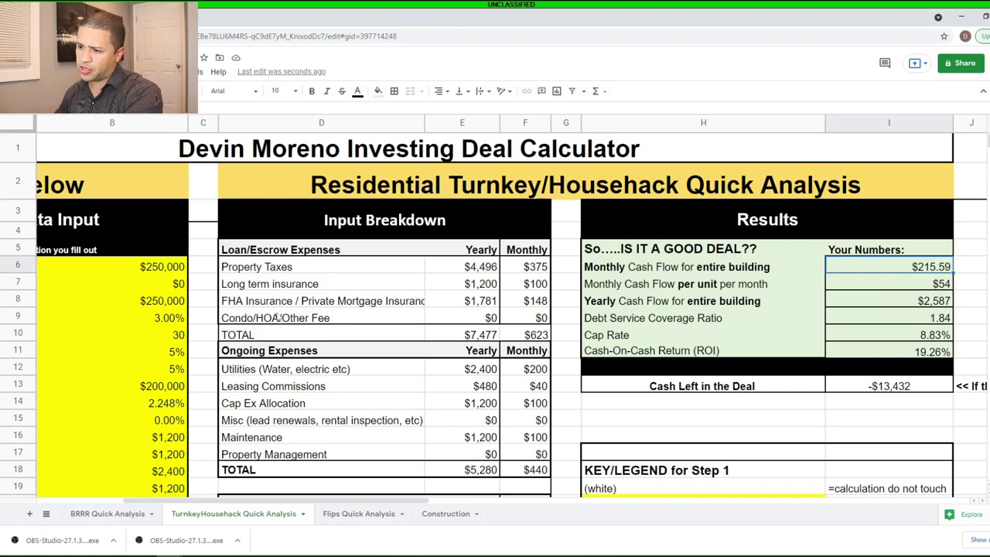
Set the Unit 4 monthly rent to $800 and review the cash flow and return figures in the Results
left_click_drag(213, 501, 158, 501)
scroll(162, 396, "down", 1)
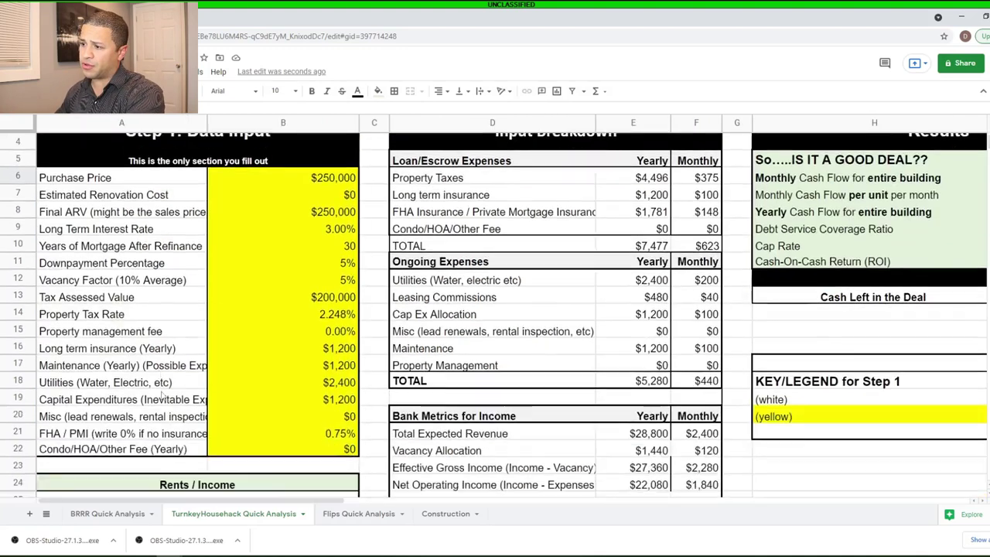
scroll(162, 396, "down", 3)
left_click(313, 396)
type("800")
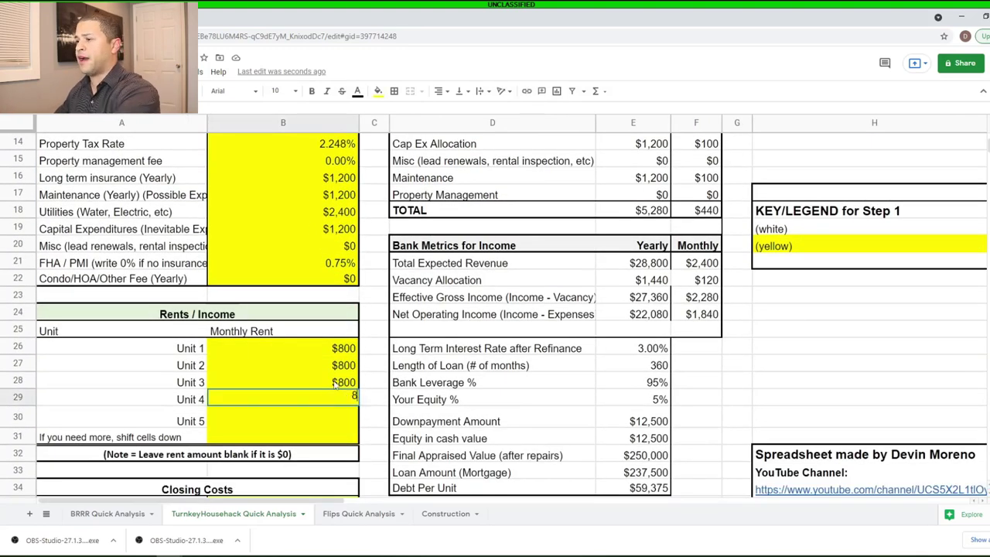
left_click(510, 376)
scroll(679, 326, "up", 1)
scroll(678, 326, "up", 3)
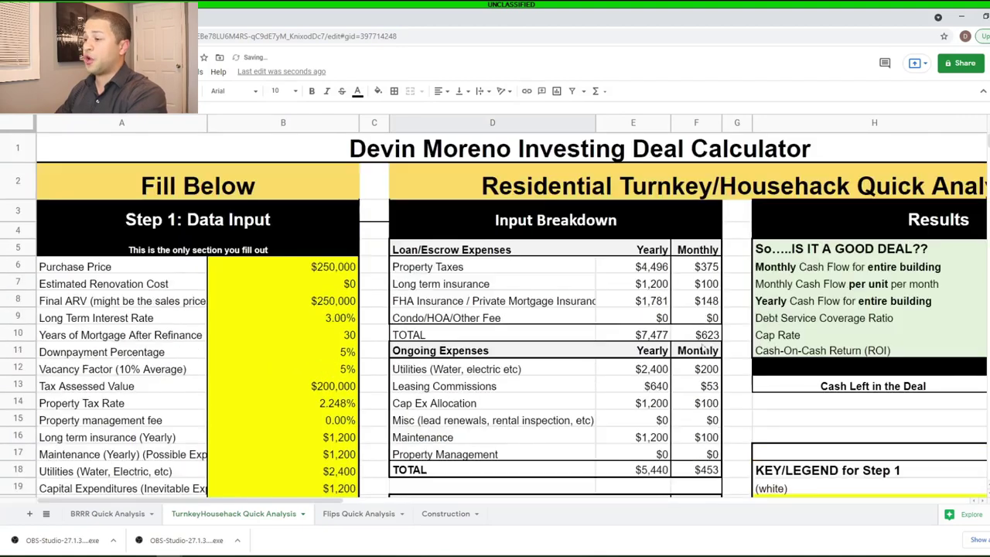
left_click_drag(364, 504, 514, 503)
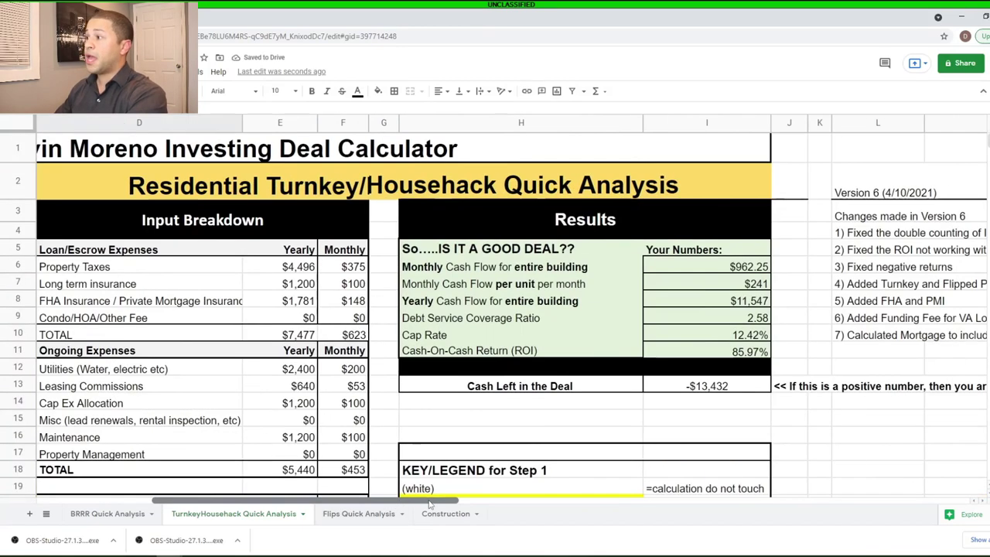